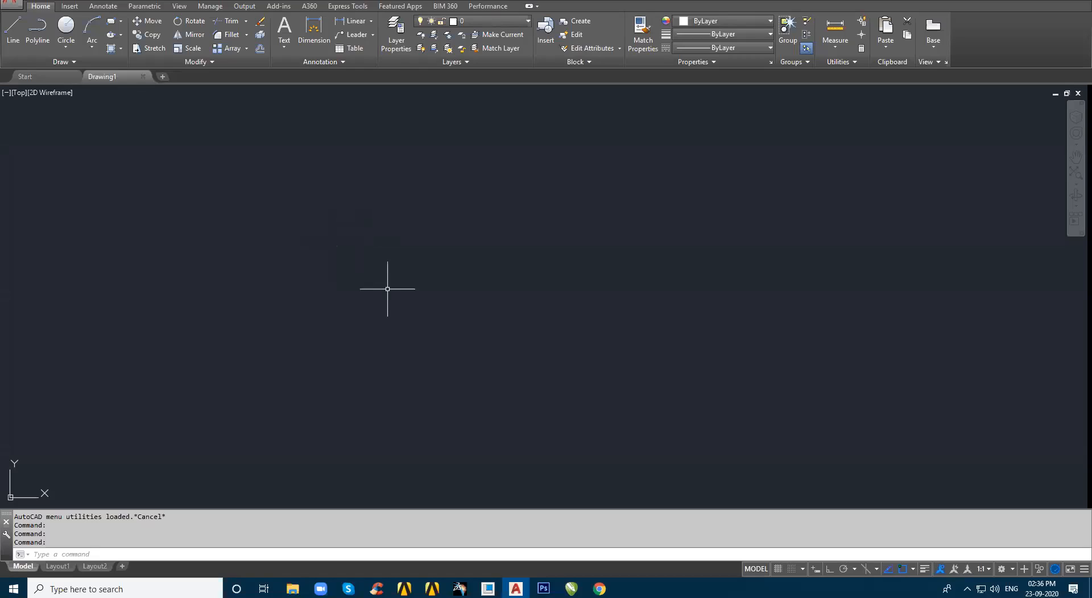
- Draw the left half of a flanged bush outline with connected lines, using Ortho for straight horizontal and vertical segments
{"action": "key", "text": "Escape"}
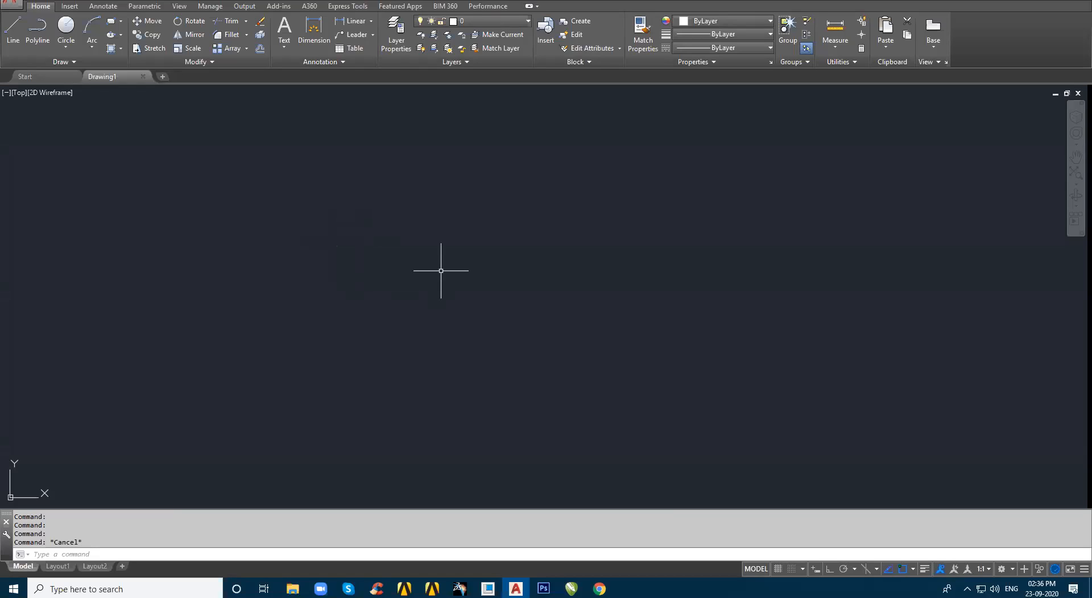
{"action": "type", "text": "l"}
{"action": "key", "text": "Return"}
{"action": "left_click", "coordinate": [504, 171]}
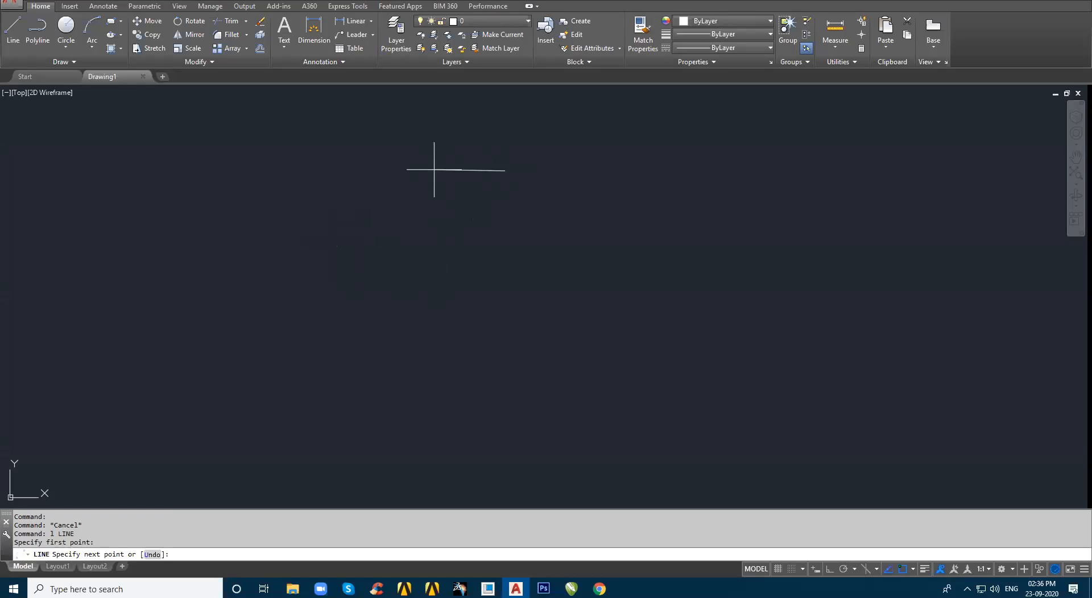
{"action": "key", "text": "F8"}
{"action": "left_click", "coordinate": [428, 170]}
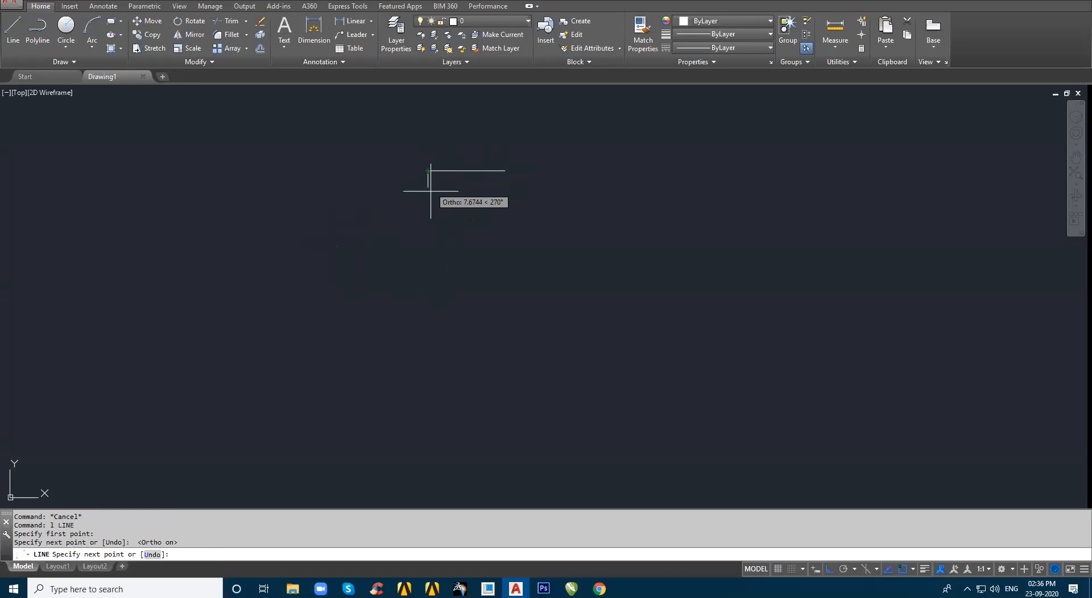
{"action": "left_click", "coordinate": [427, 199]}
{"action": "left_click", "coordinate": [453, 199]}
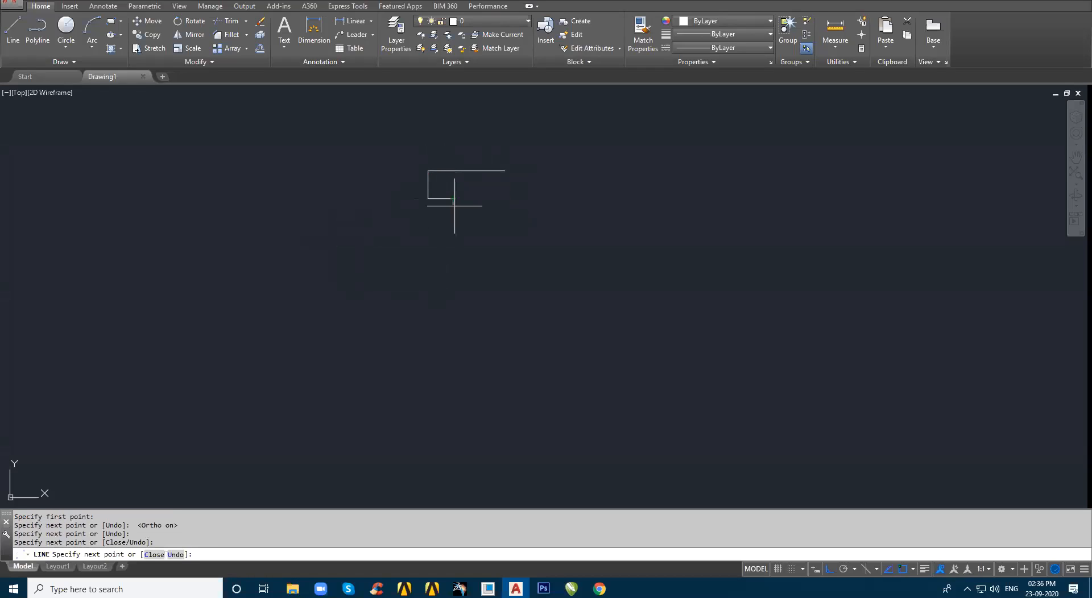
{"action": "left_click", "coordinate": [455, 261]}
{"action": "left_click", "coordinate": [505, 226]}
{"action": "key", "text": "Return"}
- Mirror the half outline about the vertical line through its open ends, keeping the source objects
{"action": "type", "text": "mi"}
{"action": "key", "text": "Return"}
{"action": "left_click", "coordinate": [485, 141]}
{"action": "left_click", "coordinate": [358, 336]}
{"action": "key", "text": "Return"}
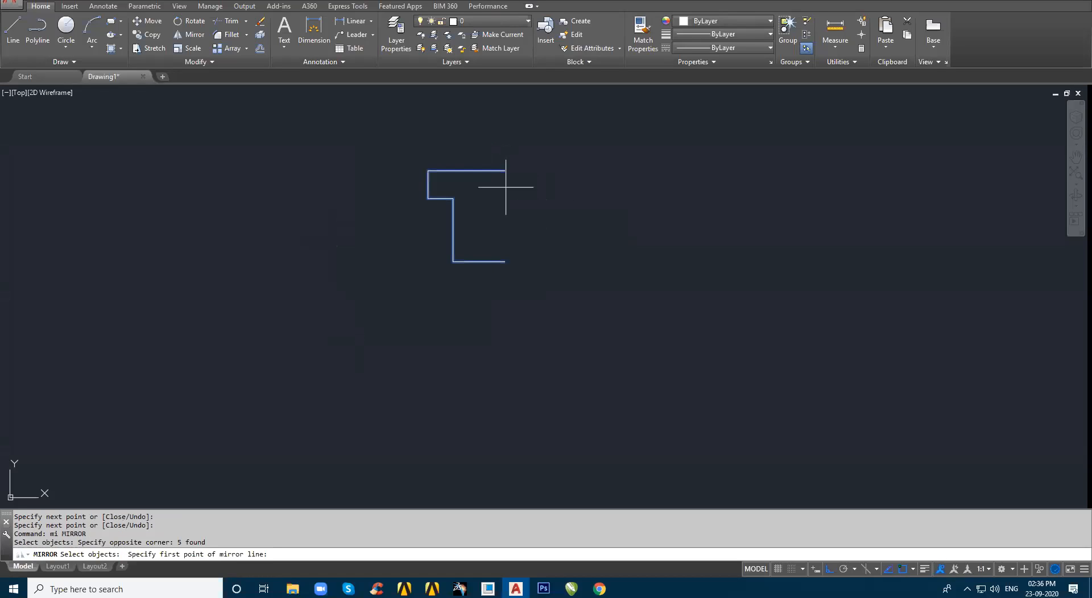
{"action": "left_click", "coordinate": [505, 171]}
{"action": "left_click", "coordinate": [504, 322]}
{"action": "key", "text": "Return"}
- Draw a vertical centreline through the middle of the bush profile, from below the bottom edge to the top edge
{"action": "type", "text": "l"}
{"action": "key", "text": "Return"}
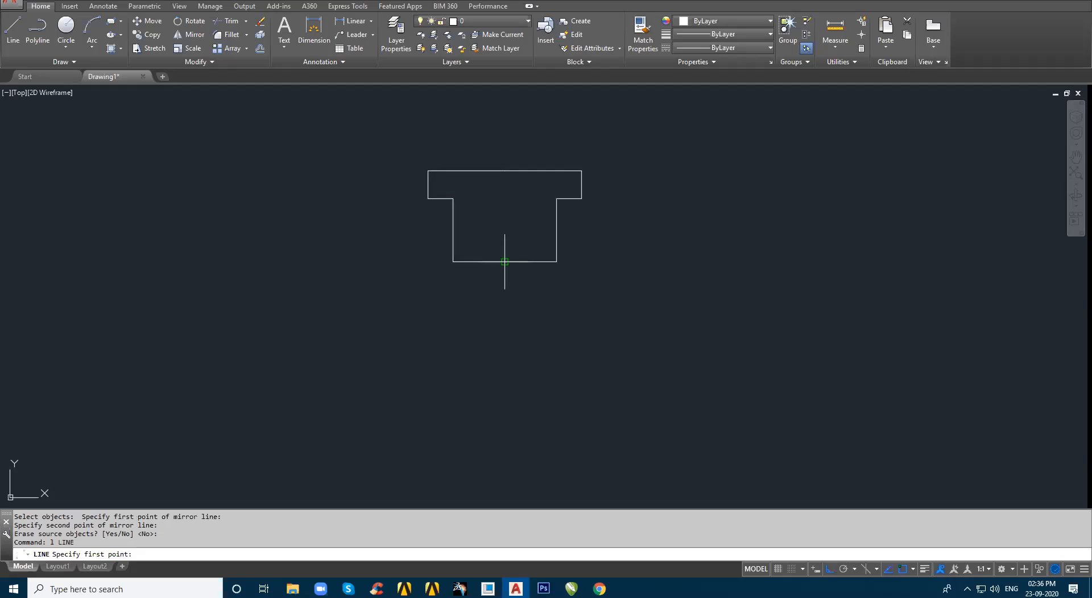
{"action": "type", "text": "5"}
{"action": "key", "text": "Return"}
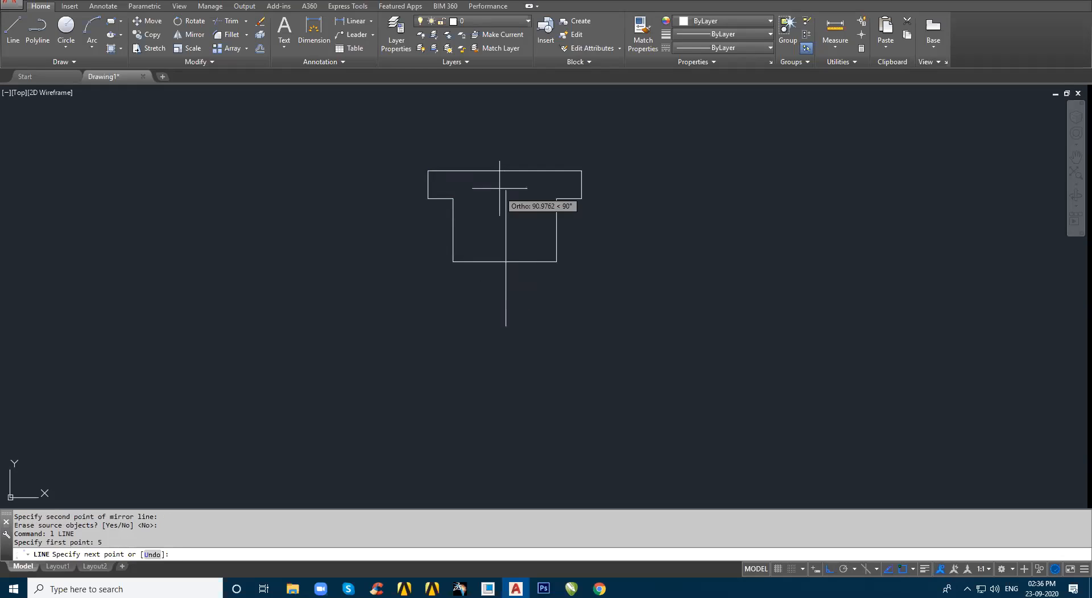
{"action": "key", "text": "Escape"}
- Stretch the upper end of the centreline 5 units above the top edge
{"action": "left_click", "coordinate": [506, 185]}
{"action": "left_click", "coordinate": [492, 196]}
{"action": "left_click", "coordinate": [506, 171]}
{"action": "type", "text": "5"}
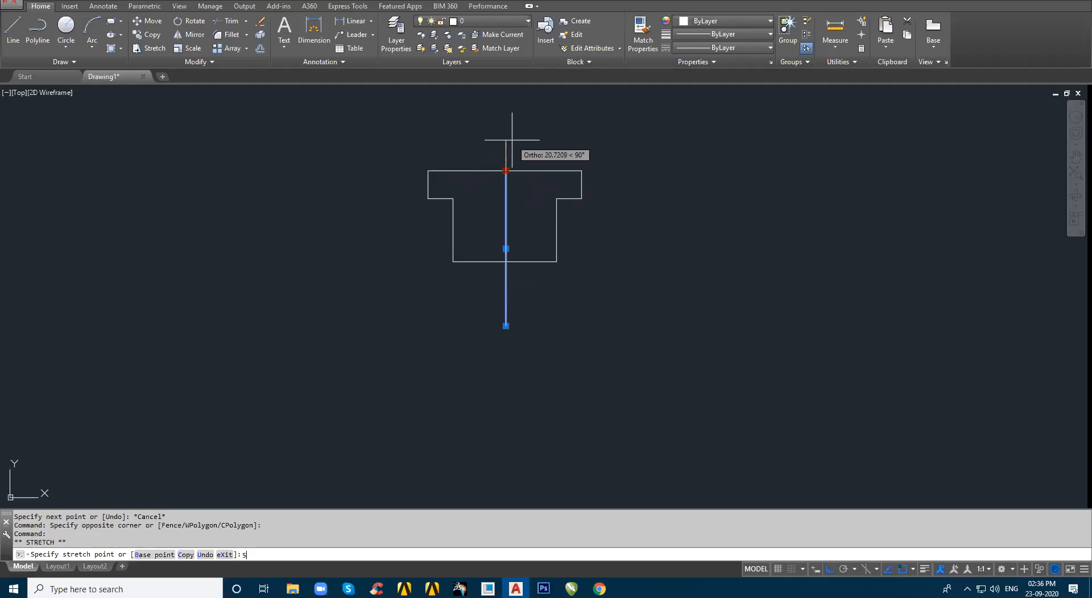
{"action": "key", "text": "Return"}
{"action": "key", "text": "Escape"}
{"action": "key", "text": "Escape"}
- Snap the centreline's lower end to the middle of the bottom edge, and extend it 5 units below
{"action": "left_click", "coordinate": [505, 314]}
{"action": "left_click", "coordinate": [506, 326]}
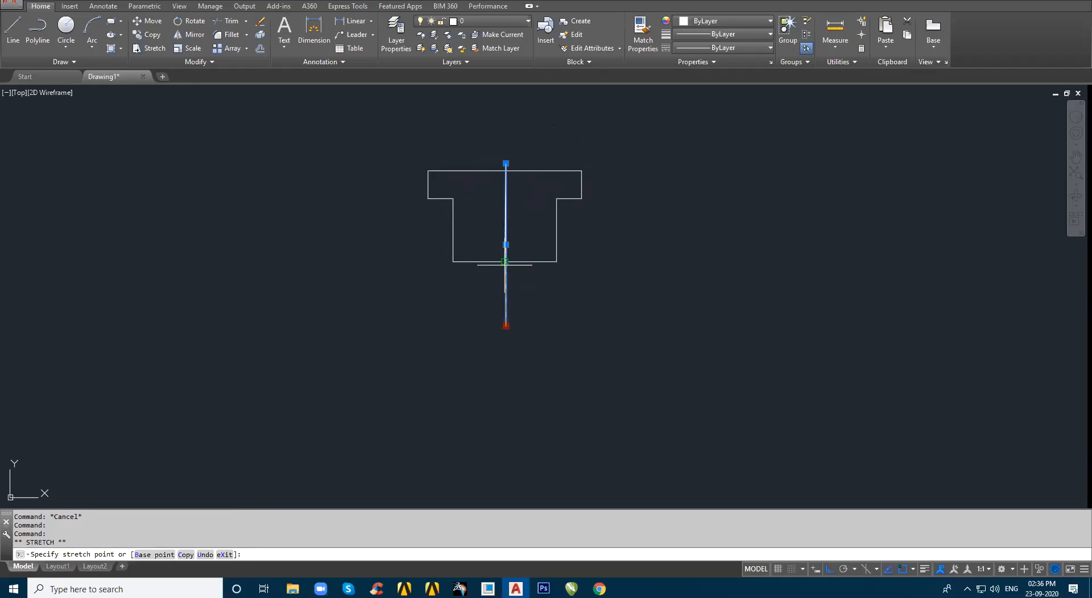
{"action": "type", "text": "5"}
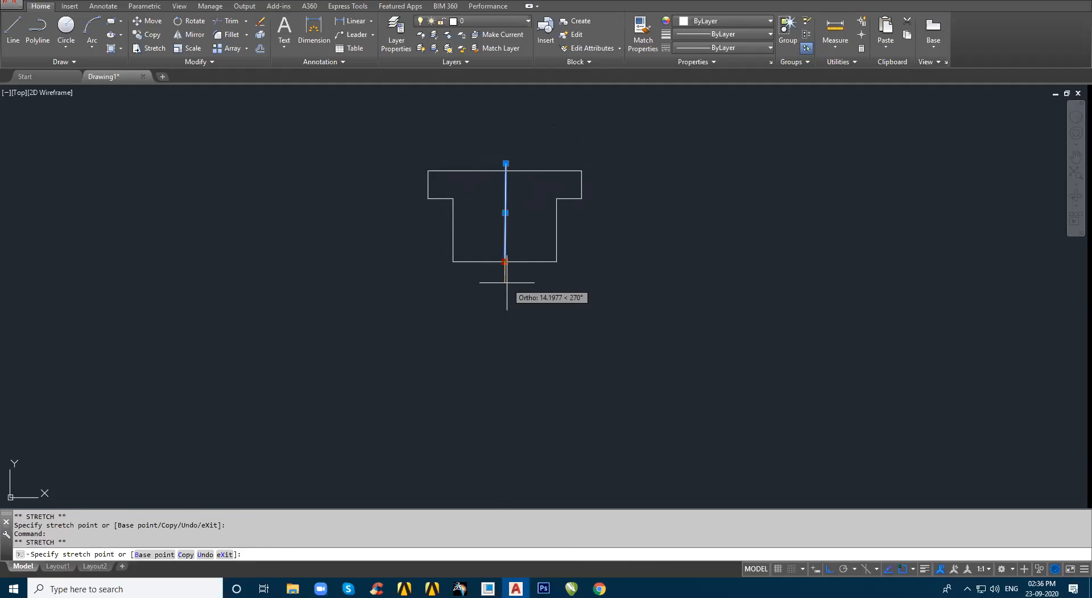
{"action": "key", "text": "Return"}
{"action": "key", "text": "Escape"}
{"action": "key", "text": "Escape"}
- Offset the centreline to both sides by a distance picked with two points to form the bore walls
{"action": "type", "text": "o"}
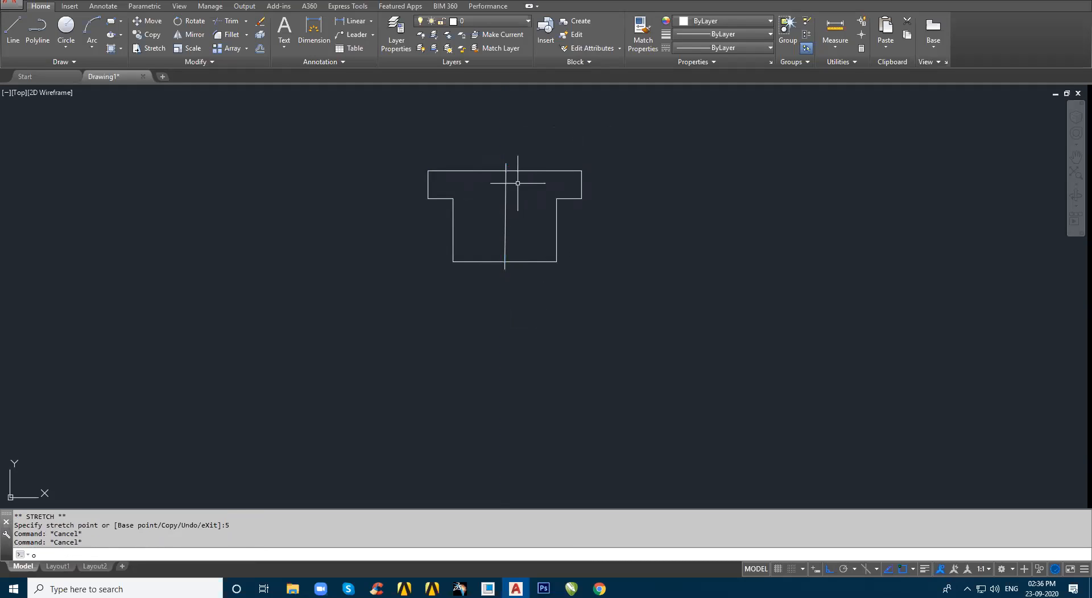
{"action": "key", "text": "Return"}
{"action": "left_click", "coordinate": [505, 164]}
{"action": "left_click", "coordinate": [541, 161]}
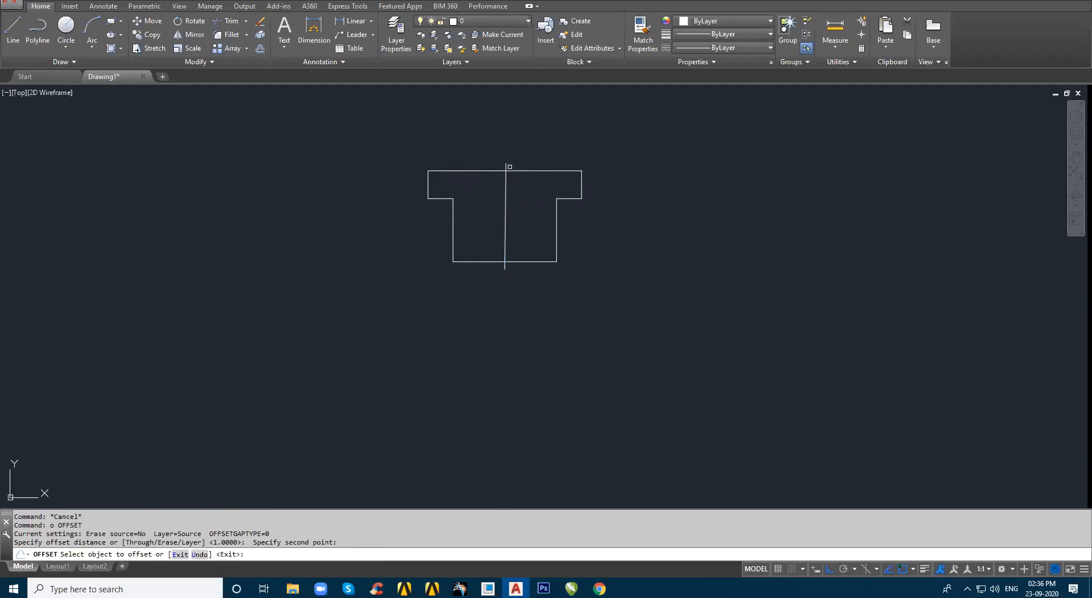
{"action": "left_click", "coordinate": [504, 162]}
{"action": "left_click", "coordinate": [506, 164]}
{"action": "left_click", "coordinate": [505, 165]}
{"action": "left_click", "coordinate": [457, 165]}
{"action": "key", "text": "Return"}
- Trim the ends of both bore lines that project beyond the top and bottom edges of the bush
{"action": "scroll", "coordinate": [532, 155], "scroll_direction": "up", "scroll_amount": 4}
{"action": "type", "text": "tr"}
{"action": "key", "text": "Return"}
{"action": "key", "text": "Return"}
{"action": "left_click", "coordinate": [565, 166]}
{"action": "left_click", "coordinate": [536, 182]}
{"action": "left_click", "coordinate": [394, 171]}
{"action": "left_click", "coordinate": [351, 182]}
{"action": "left_click", "coordinate": [387, 450]}
{"action": "left_click", "coordinate": [357, 435]}
{"action": "left_click", "coordinate": [564, 431]}
{"action": "left_click", "coordinate": [514, 445]}
{"action": "key", "text": "Return"}
{"action": "scroll", "coordinate": [428, 244], "scroll_direction": "down", "scroll_amount": 4}
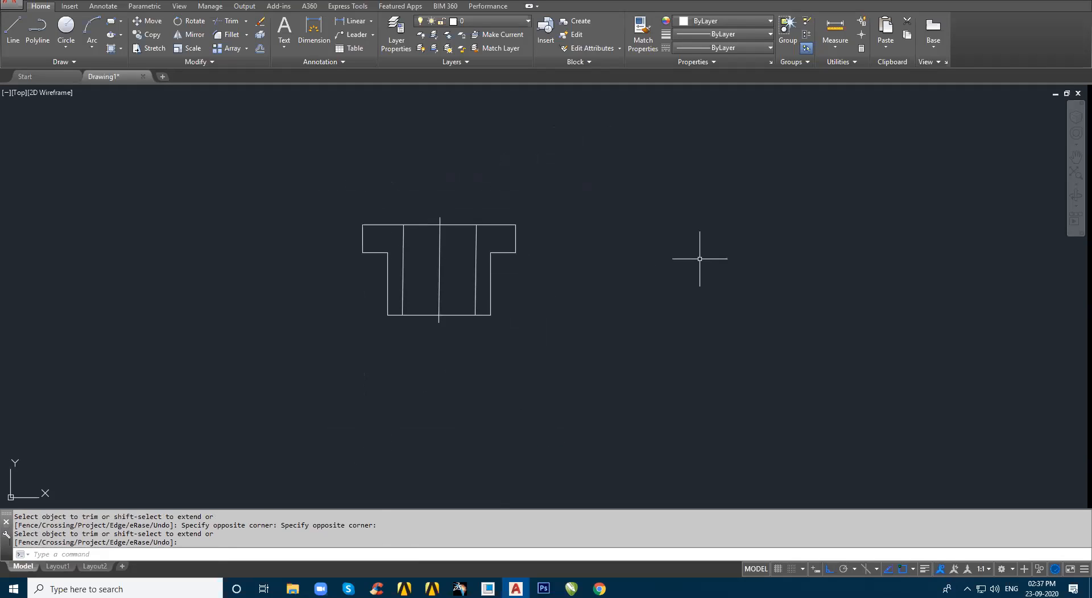
- Begin a block definition named "bush" with its base point on the centreline, level with the flange's underside
{"action": "type", "text": "B"}
{"action": "key", "text": "Return"}
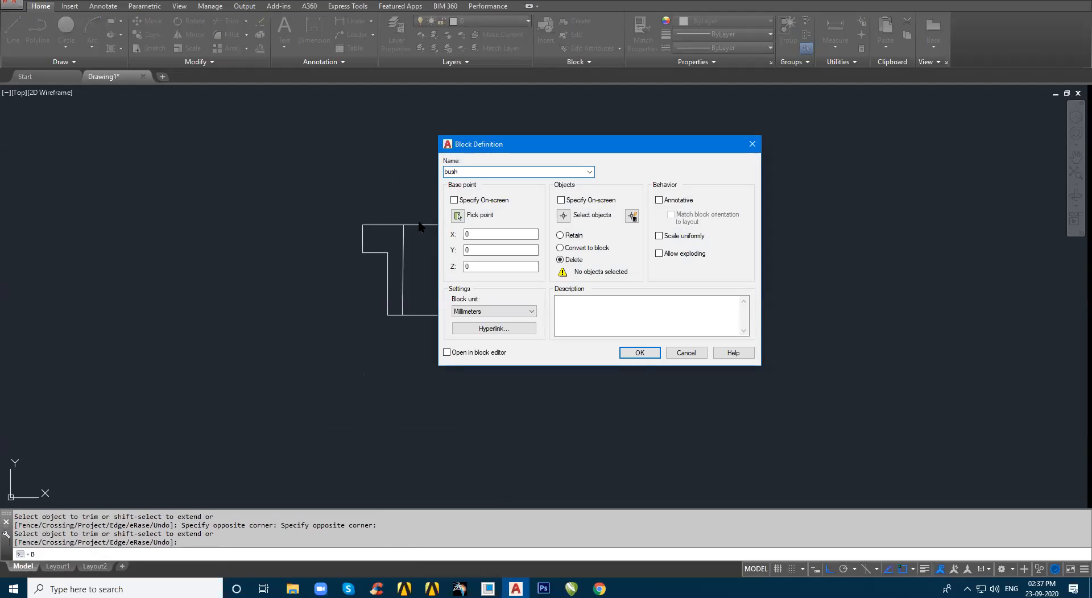
{"action": "left_click", "coordinate": [457, 216]}
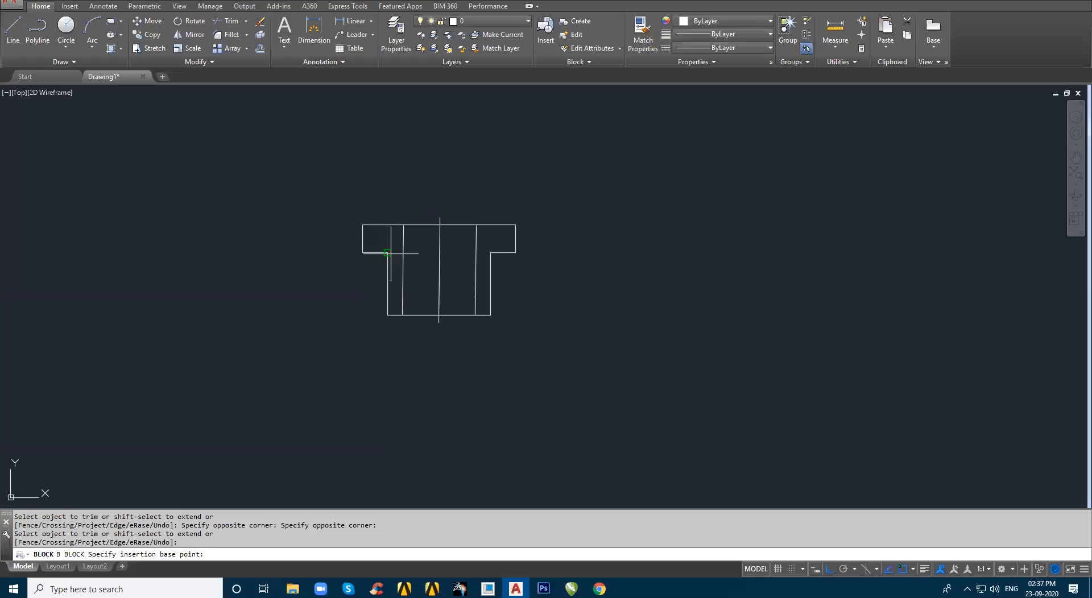
{"action": "left_click", "coordinate": [439, 252]}
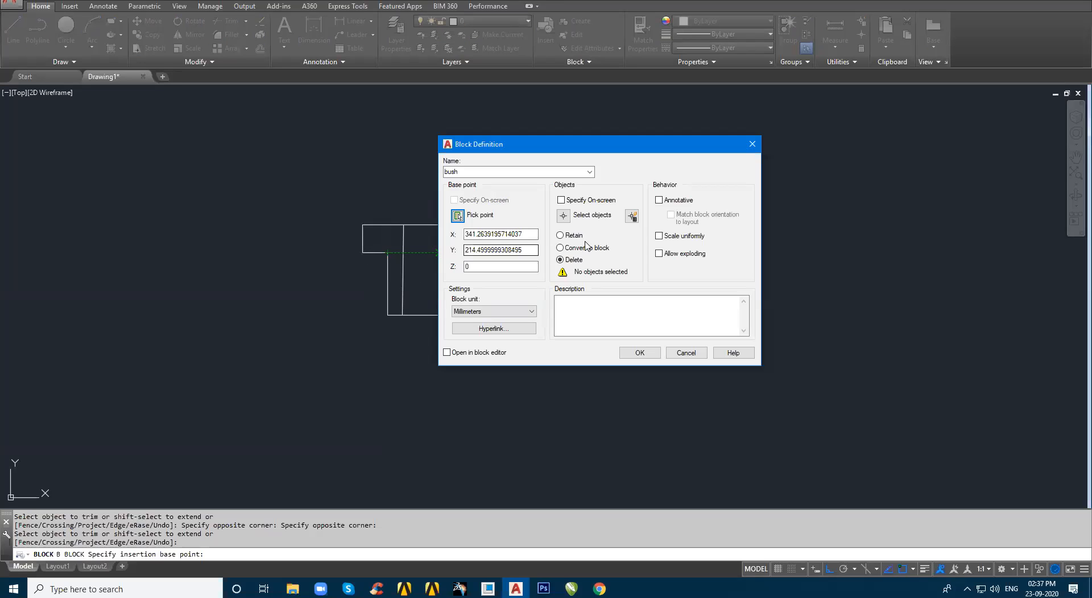
- Select the whole bush profile as the block's objects and create the block with the Retain option
{"action": "left_click", "coordinate": [569, 216]}
{"action": "left_click", "coordinate": [307, 188]}
{"action": "left_click", "coordinate": [597, 346]}
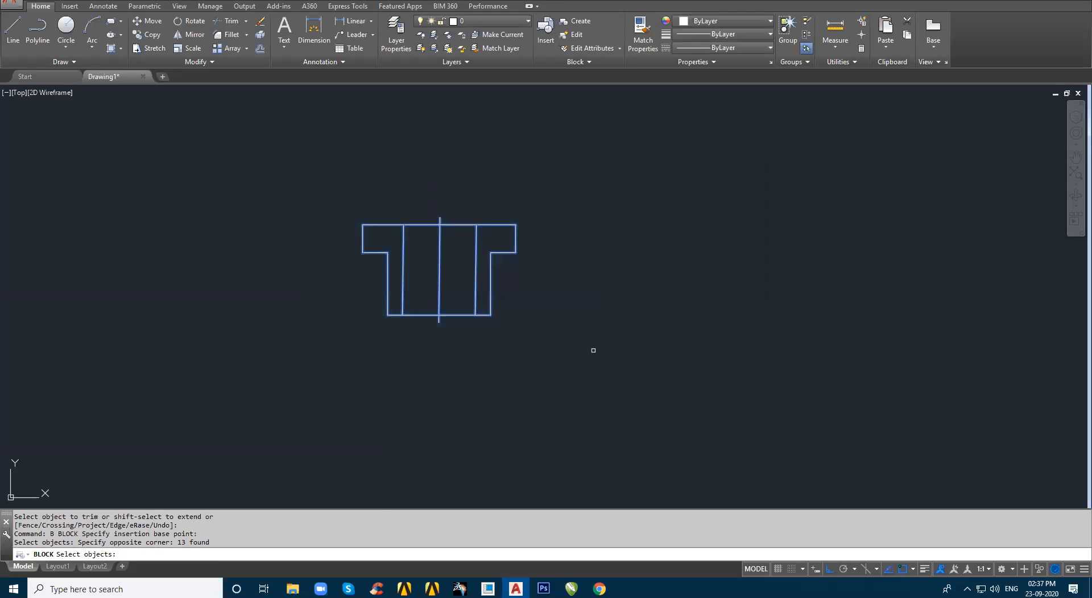
{"action": "key", "text": "Return"}
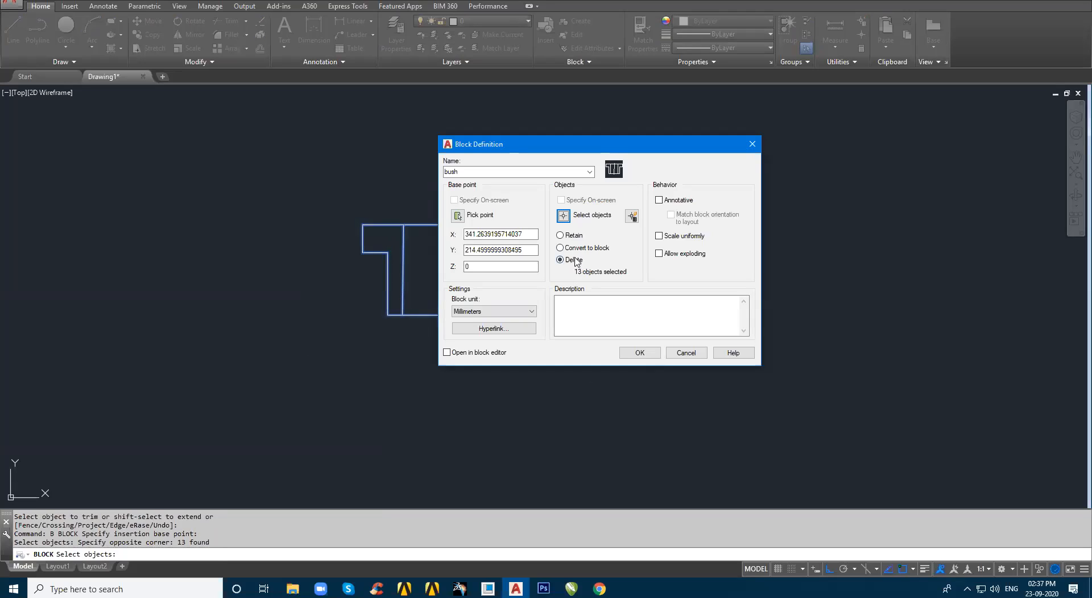
{"action": "left_click", "coordinate": [570, 236]}
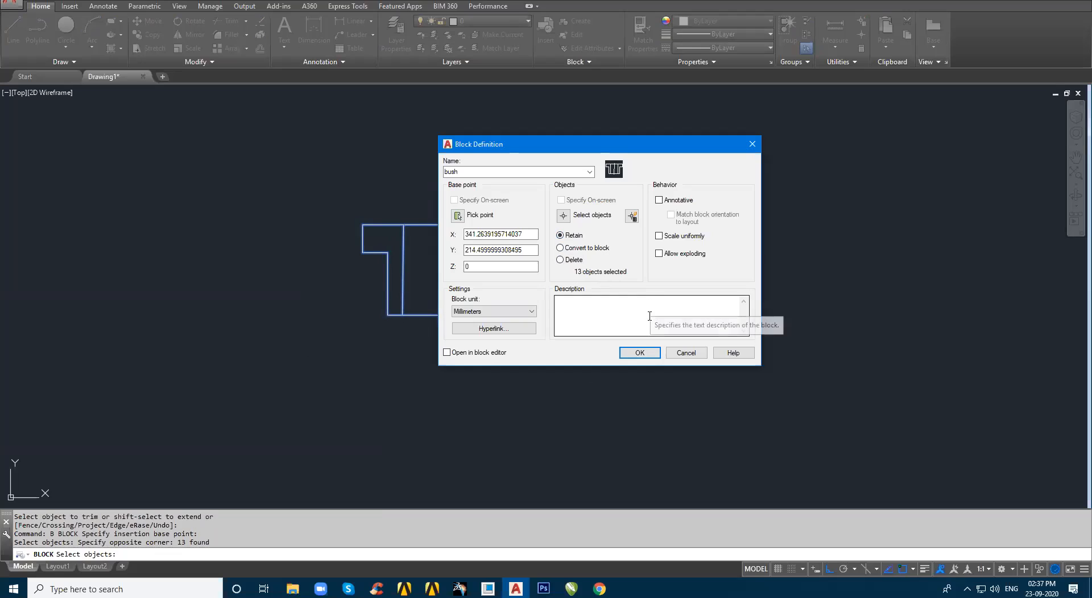
{"action": "left_click", "coordinate": [638, 353]}
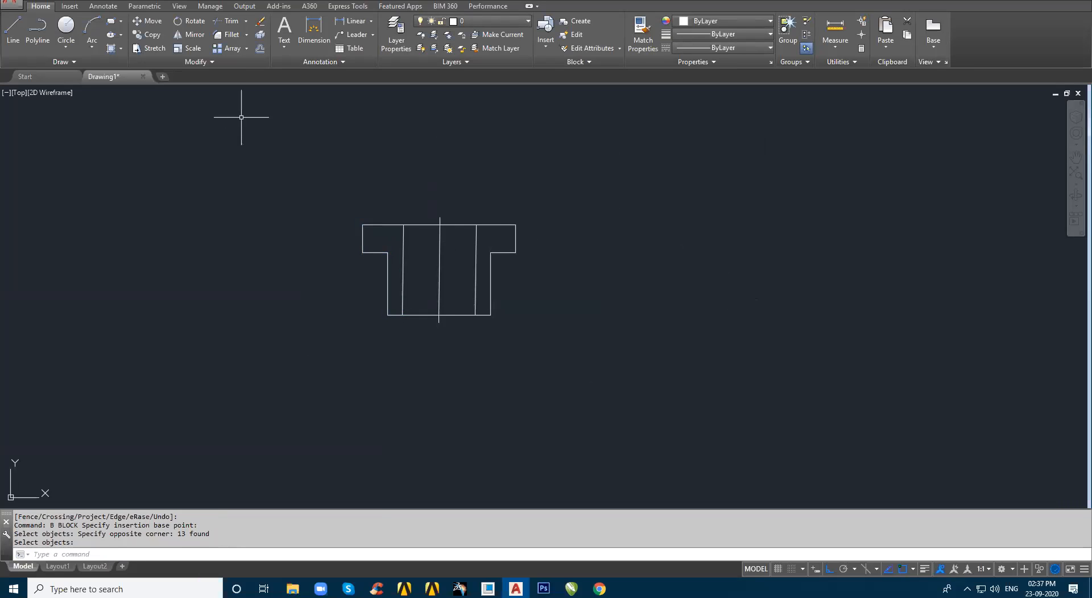
- Check the bush block in the Insert dialog of the current drawing without placing it
{"action": "type", "text": "i"}
{"action": "key", "text": "Return"}
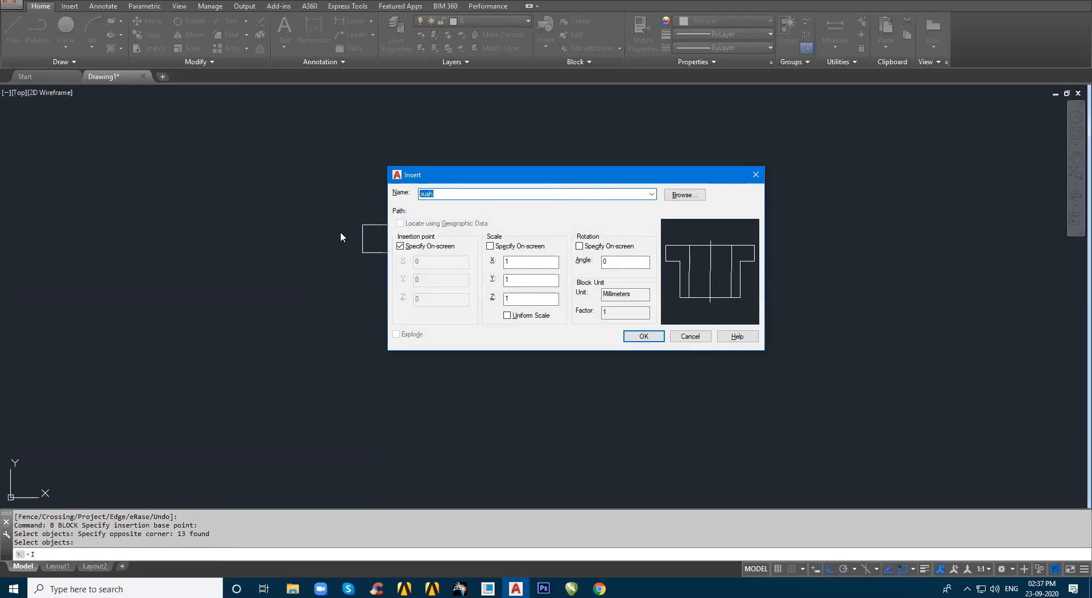
{"action": "key", "text": "Return"}
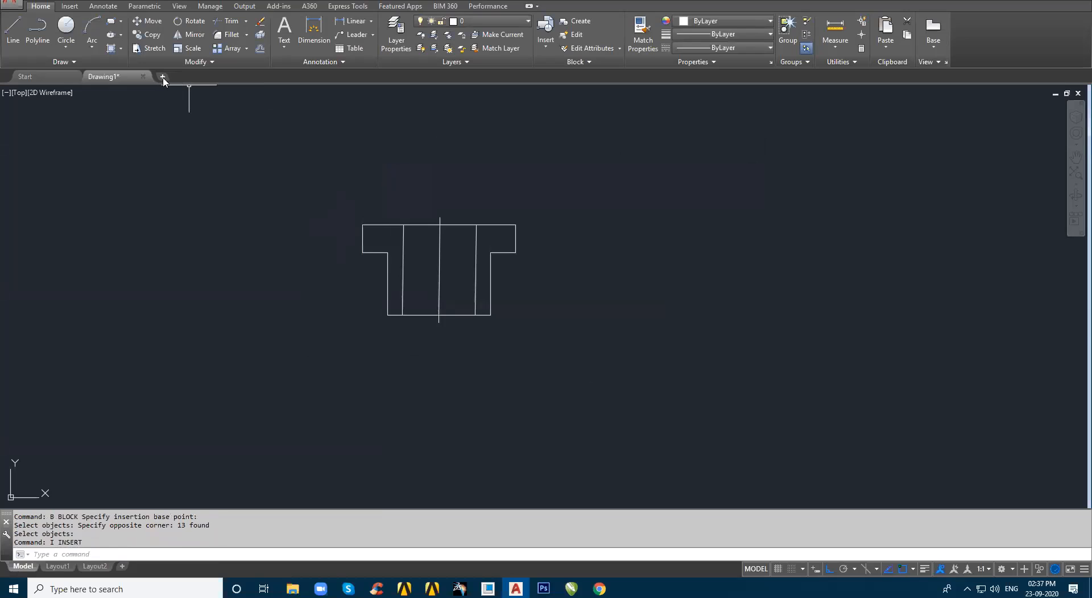
- Create a new drawing and check which blocks its Insert dialog offers, then close the dialog
{"action": "left_click", "coordinate": [162, 78]}
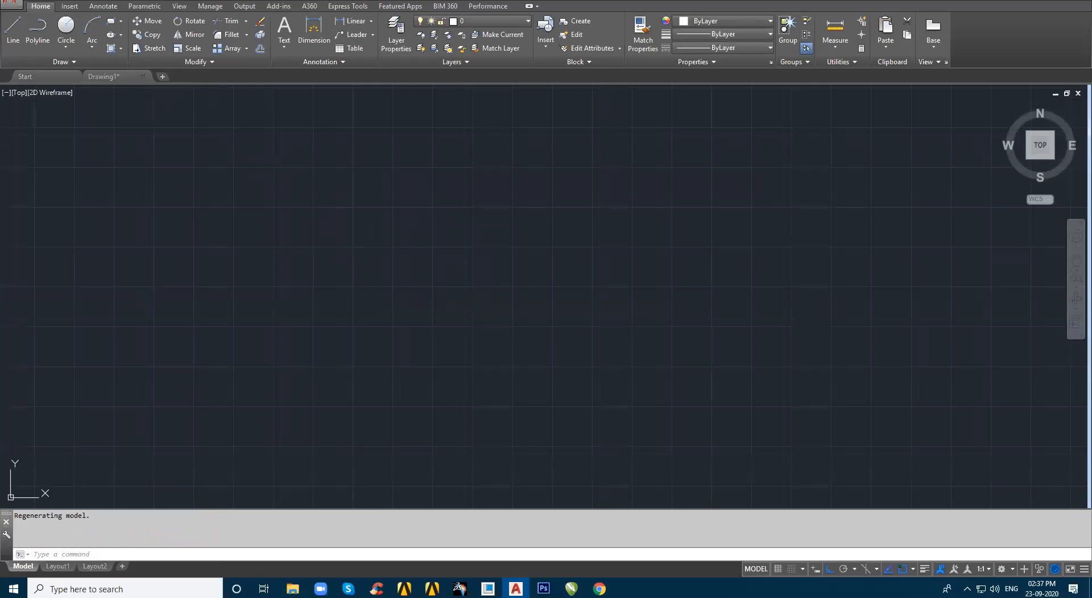
{"action": "type", "text": "i"}
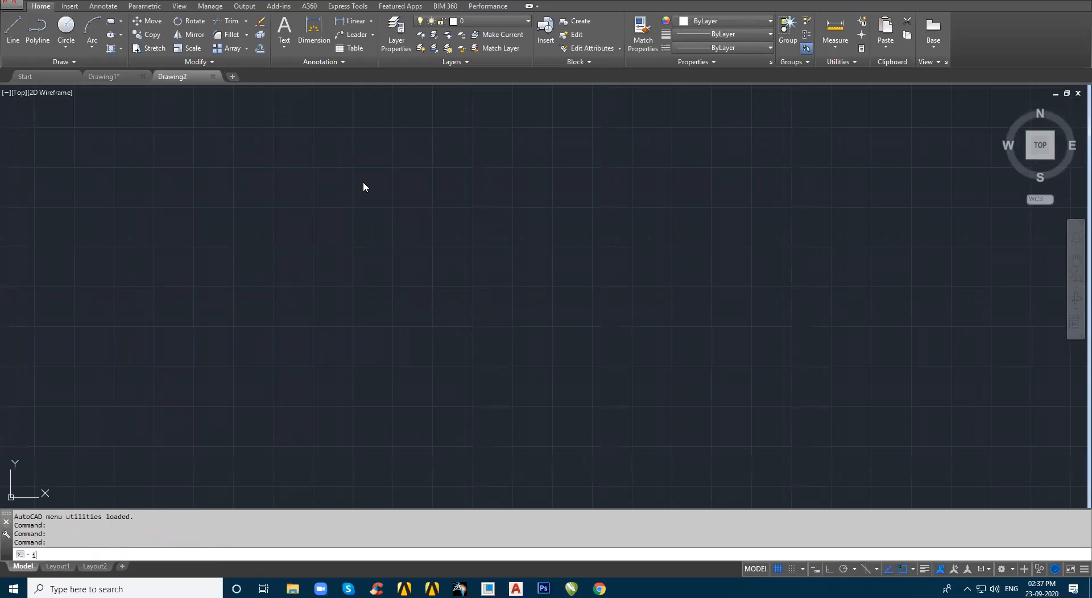
{"action": "key", "text": "Return"}
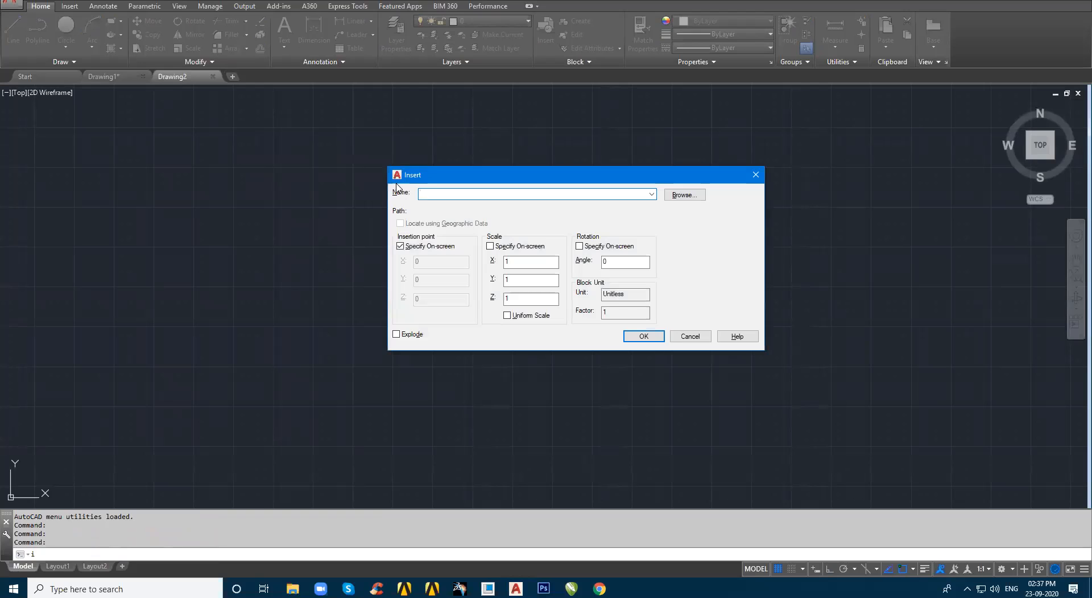
{"action": "left_click", "coordinate": [652, 194]}
{"action": "left_click", "coordinate": [730, 248]}
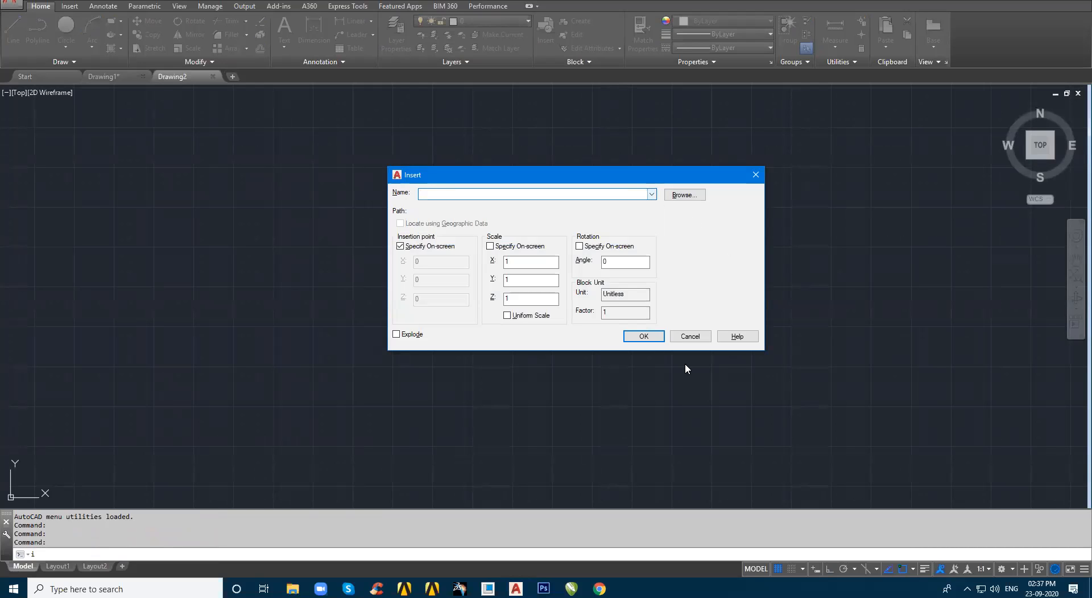
{"action": "left_click", "coordinate": [689, 336]}
- Go back to Drawing1 and view the Block Definition dialog without defining anything
{"action": "left_click", "coordinate": [118, 78]}
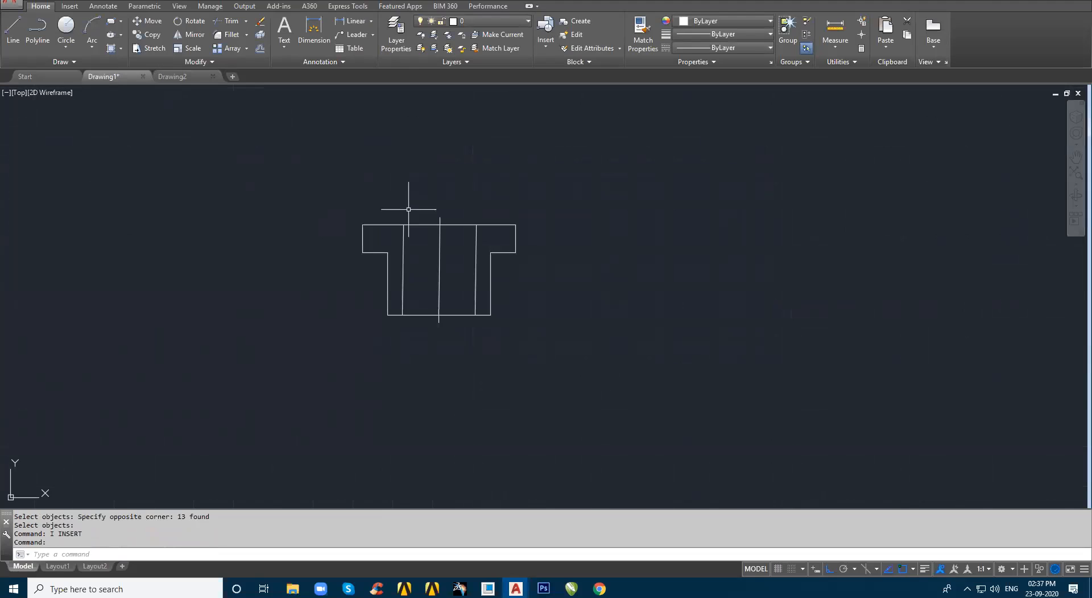
{"action": "type", "text": "B"}
{"action": "key", "text": "Return"}
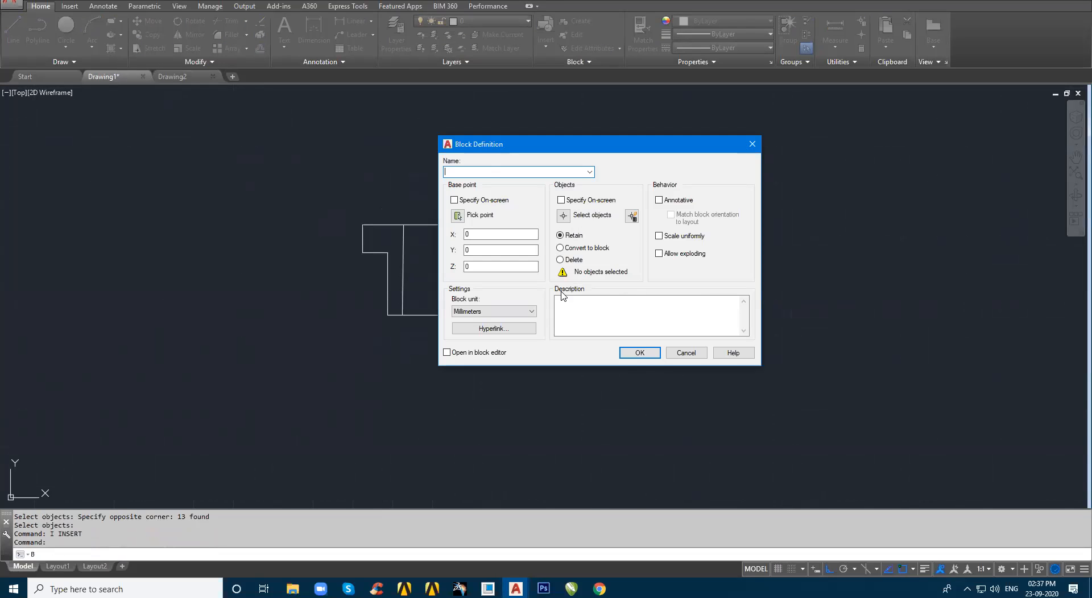
{"action": "key", "text": "Escape"}
- Switch to Drawing2 and check the Insert dialog again for available blocks, leaving it without inserting
{"action": "left_click", "coordinate": [184, 76]}
{"action": "type", "text": "i"}
{"action": "key", "text": "Return"}
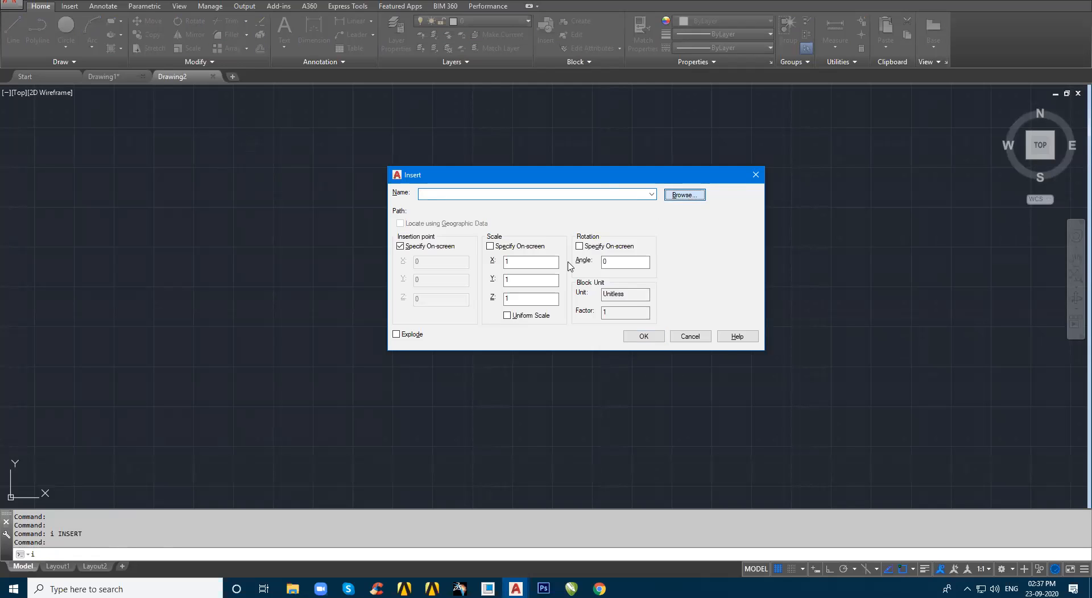
{"action": "key", "text": "Escape"}
{"action": "key", "text": "Escape"}
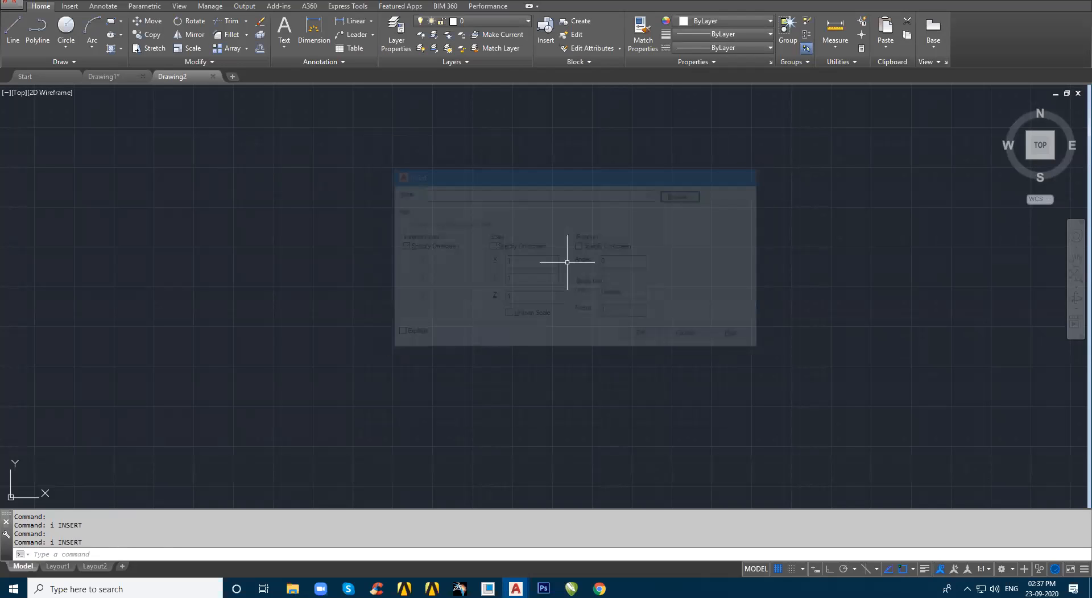
- Go back to Drawing1, start WBLOCK and choose the existing bush block as the source
{"action": "left_click", "coordinate": [107, 77]}
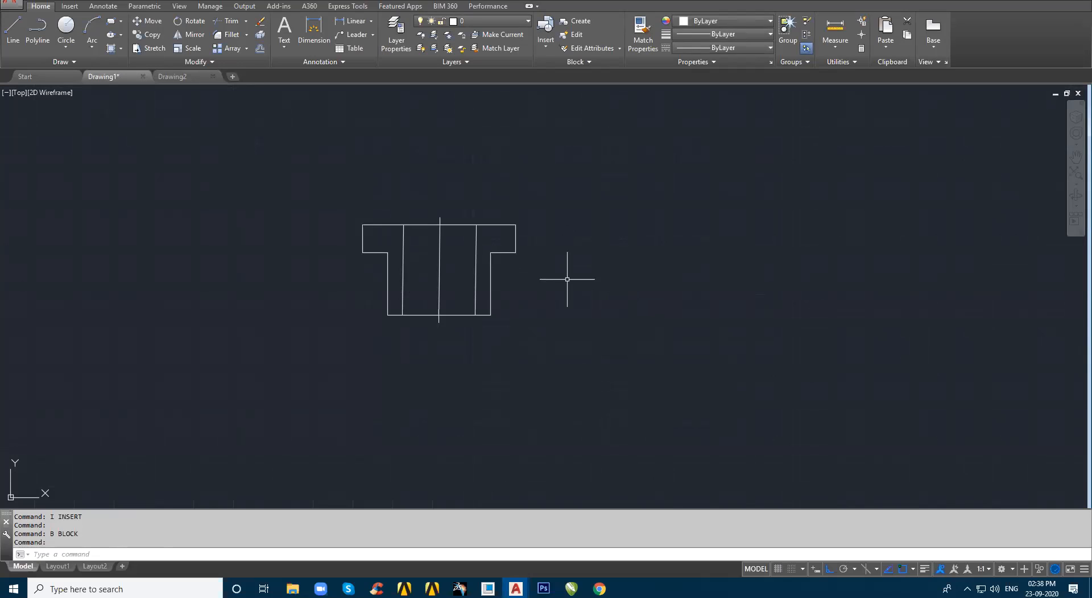
{"action": "left_click", "coordinate": [176, 77]}
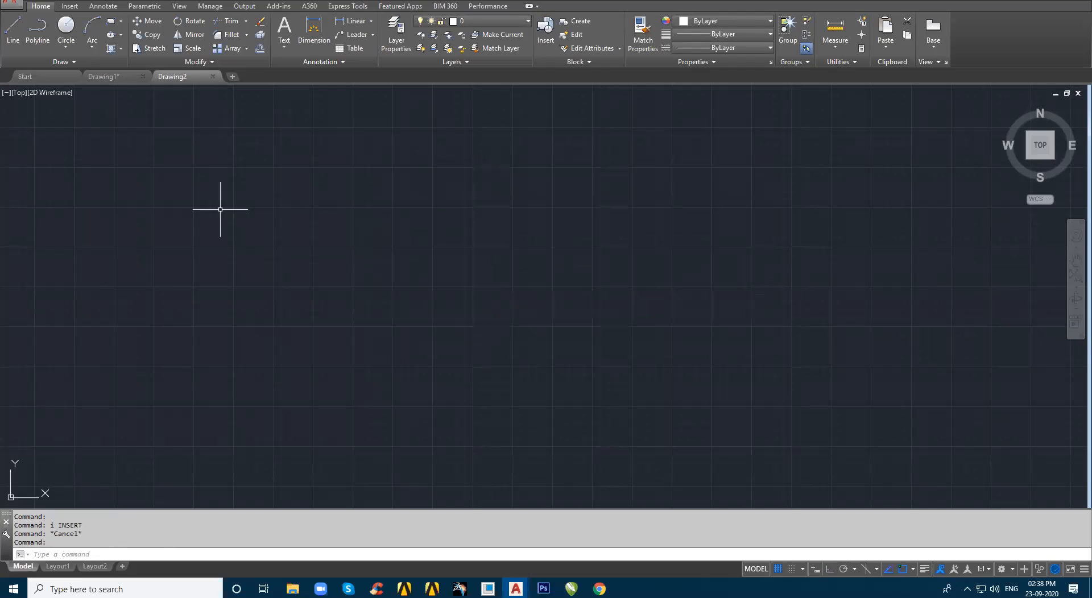
{"action": "left_click", "coordinate": [118, 77]}
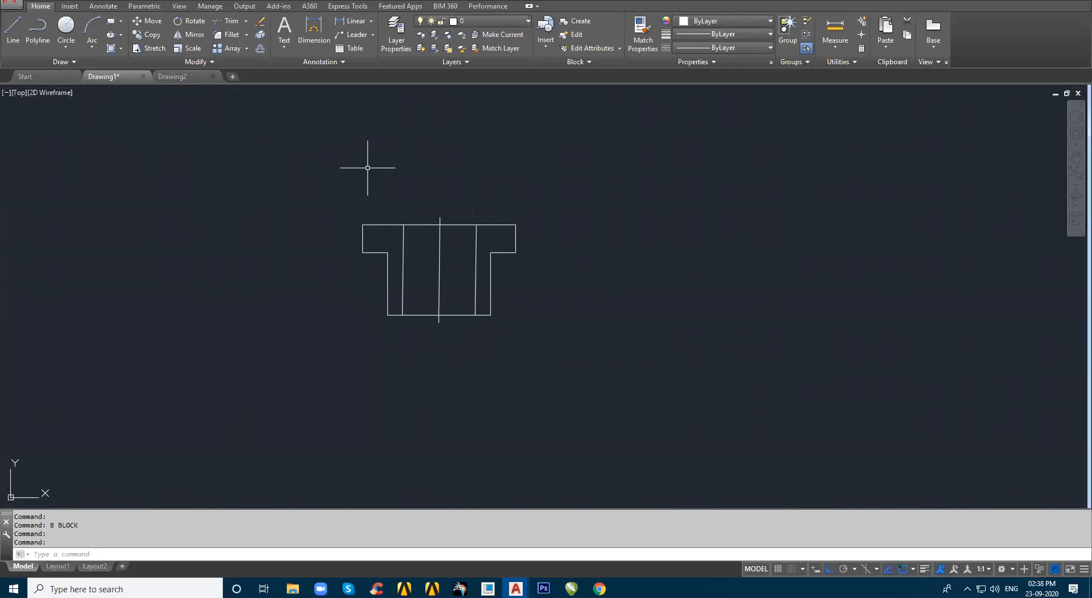
{"action": "type", "text": "B"}
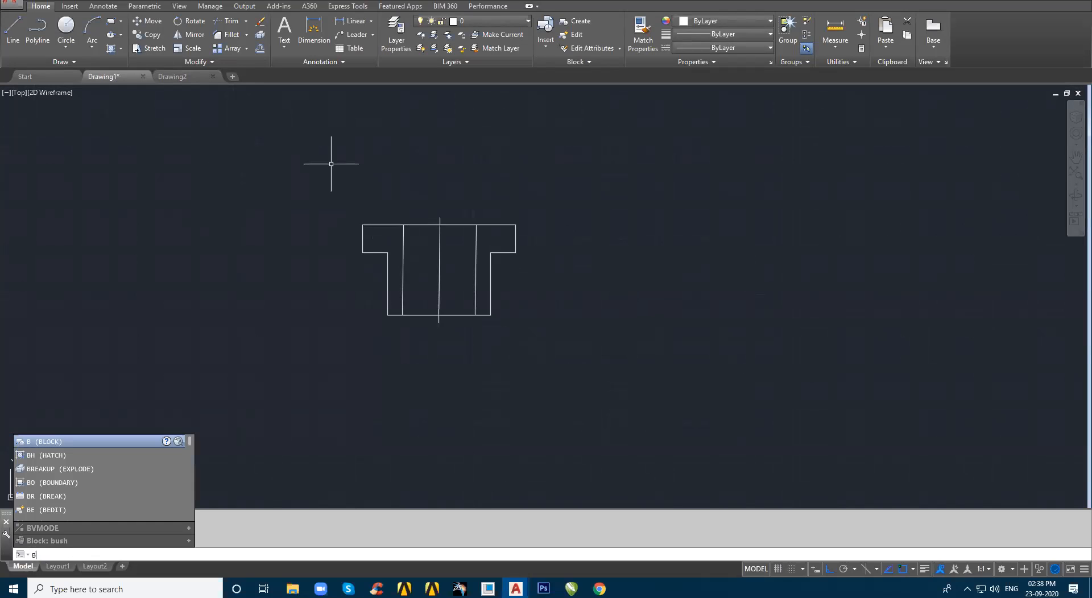
{"action": "key", "text": "Return"}
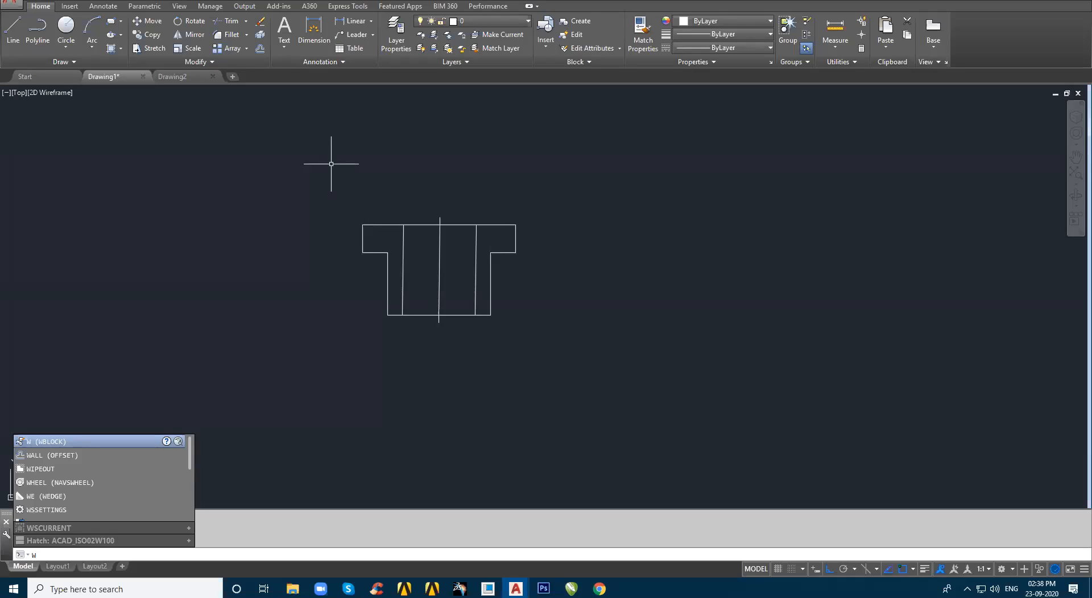
{"action": "key", "text": "Return"}
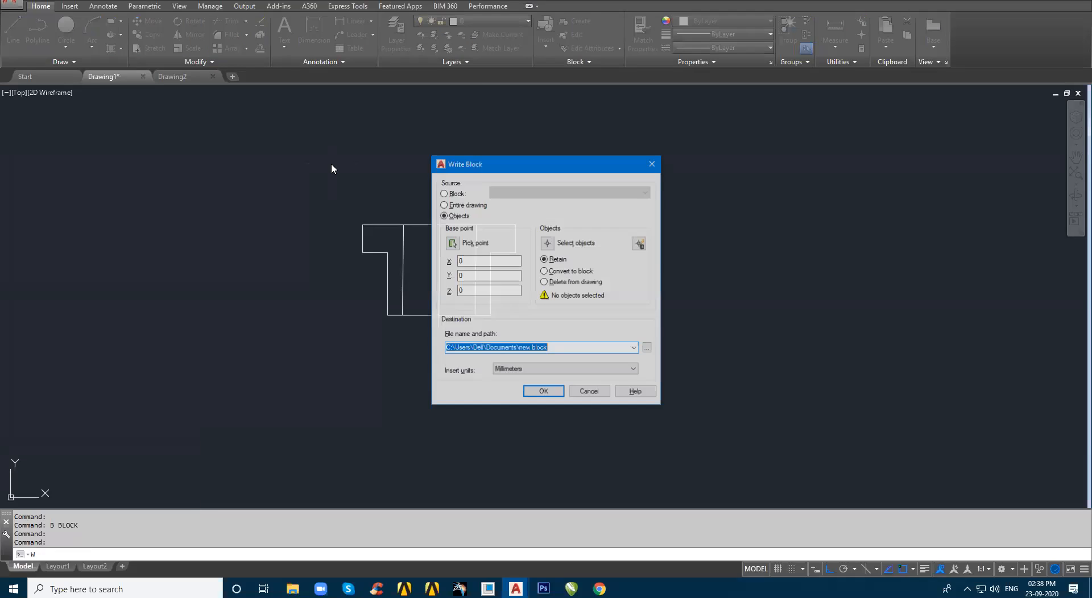
{"action": "left_click_drag", "start_coordinate": [512, 169], "coordinate": [542, 109]}
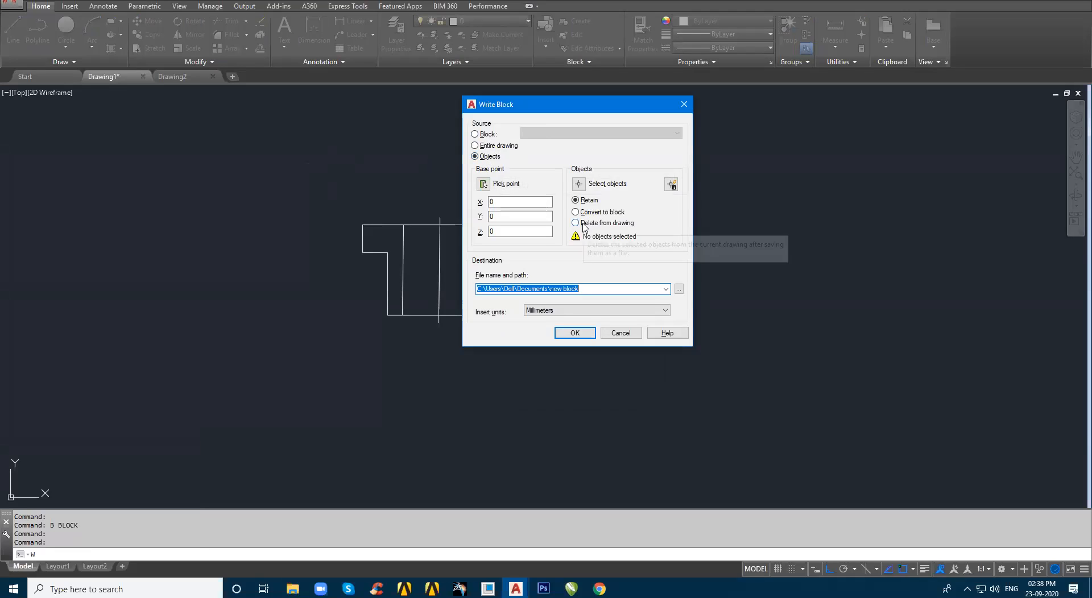
{"action": "left_click", "coordinate": [488, 136]}
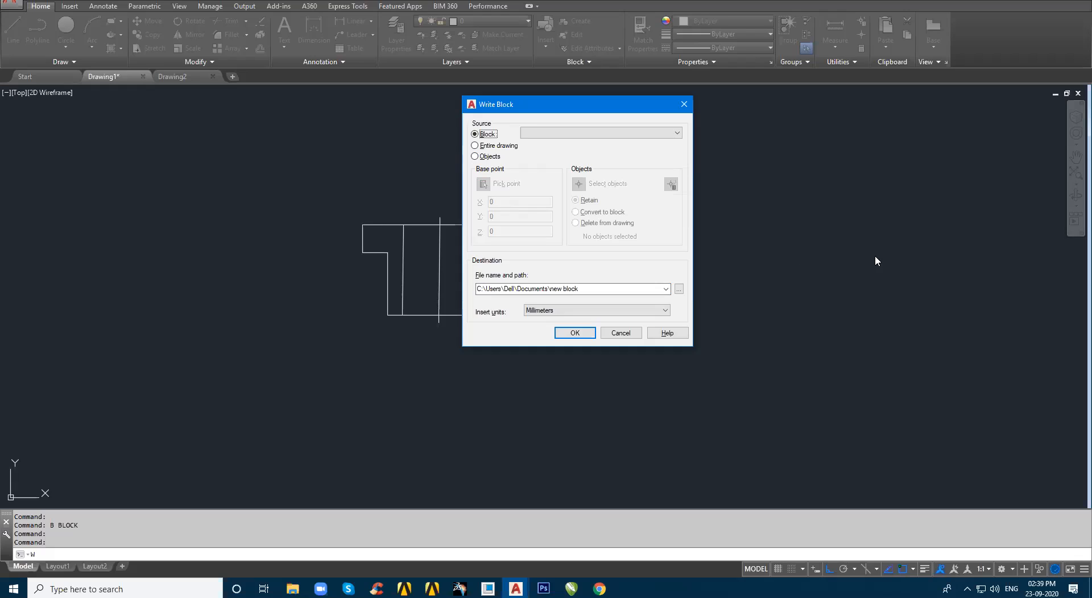
{"action": "left_click", "coordinate": [679, 134]}
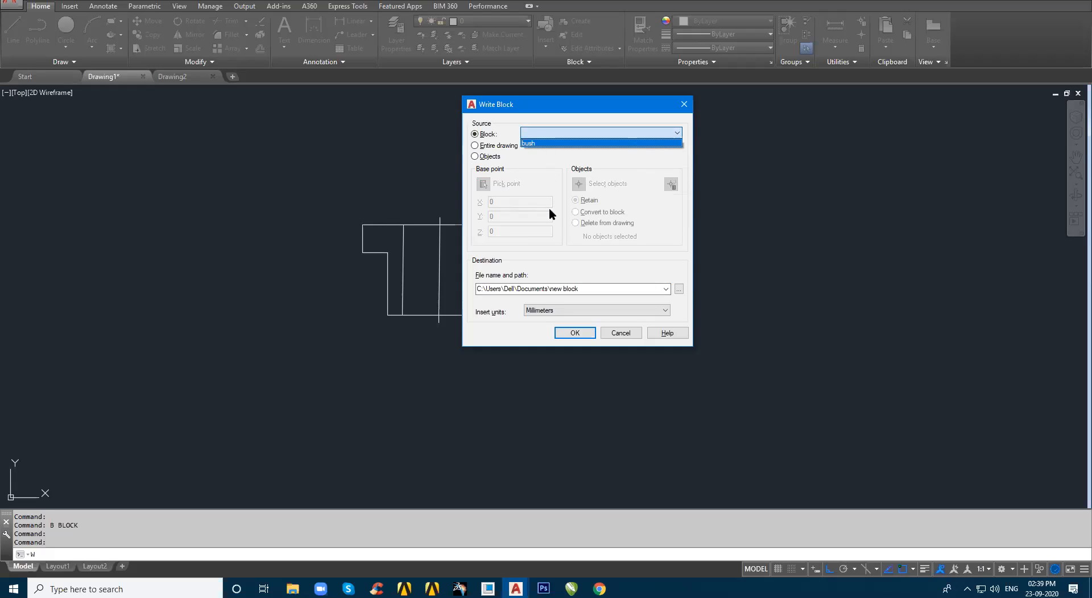
{"action": "left_click", "coordinate": [538, 145]}
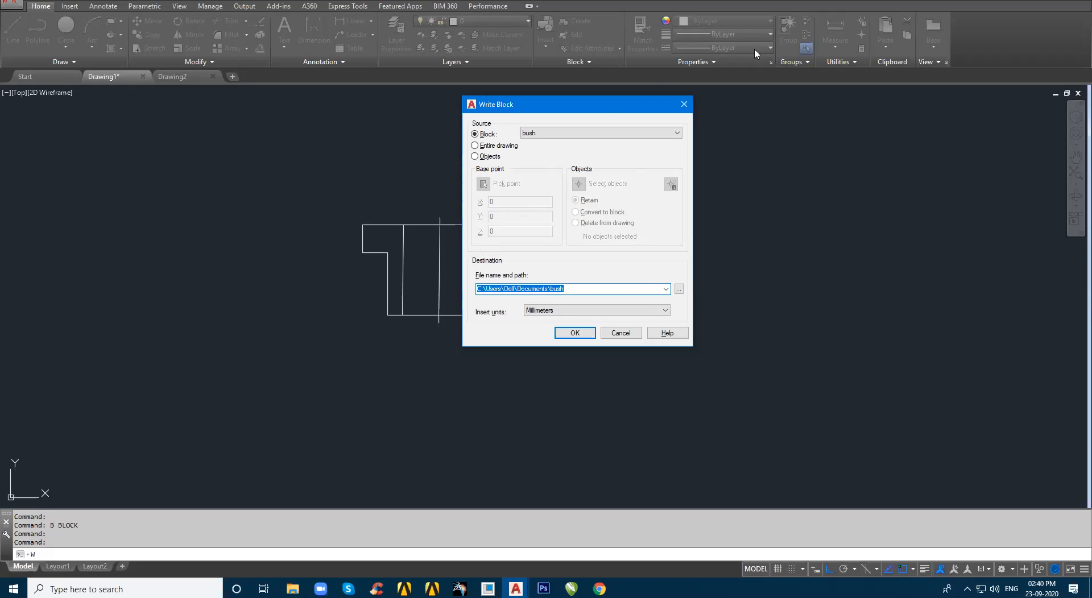
{"action": "left_click_drag", "start_coordinate": [601, 104], "coordinate": [687, 107]}
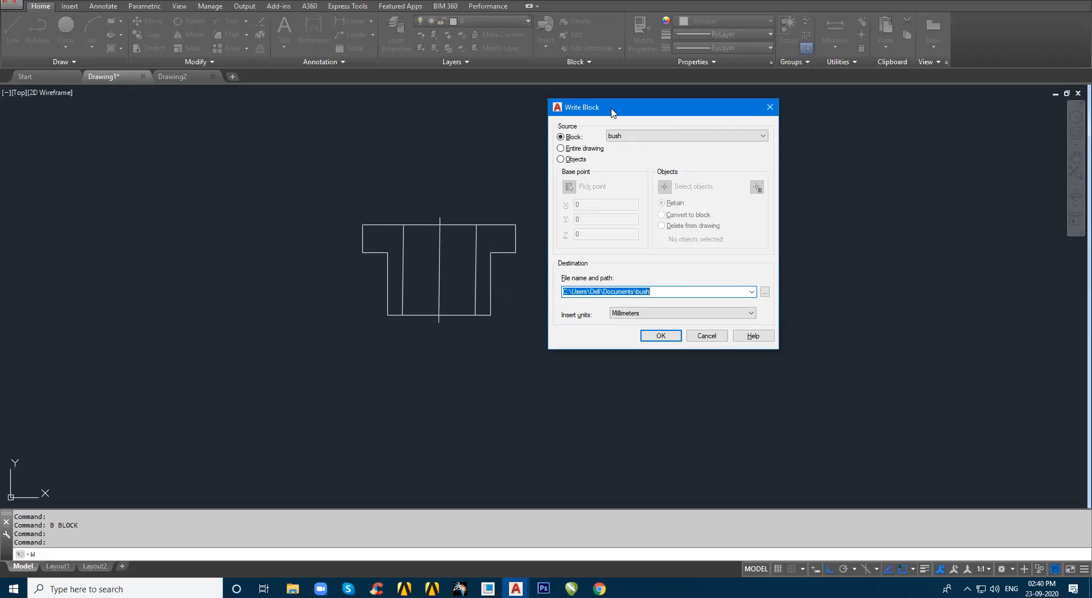
{"action": "left_click_drag", "start_coordinate": [611, 109], "coordinate": [460, 125]}
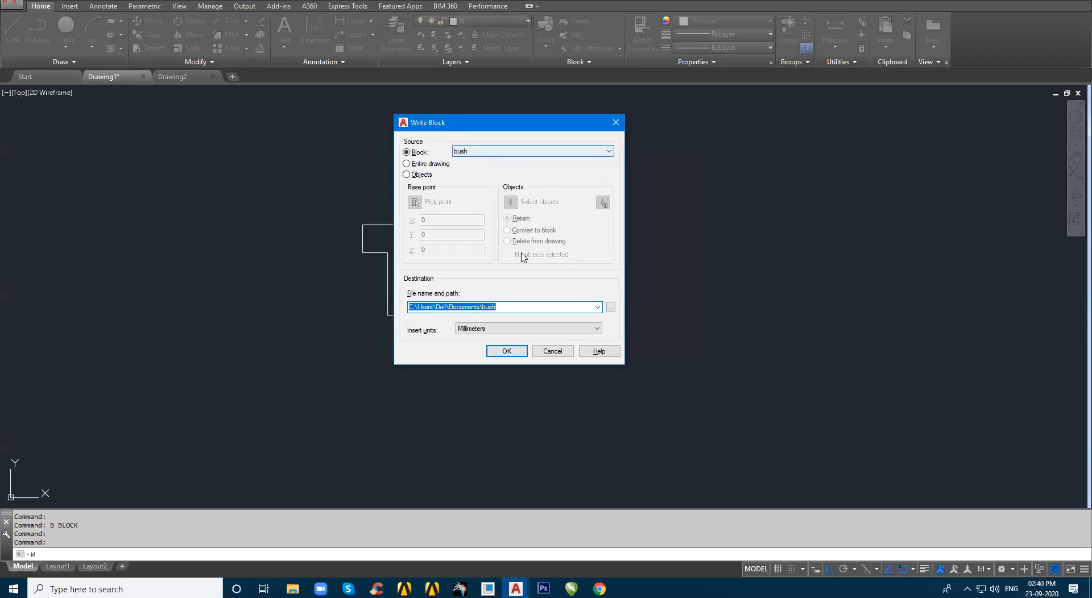
{"action": "left_click_drag", "start_coordinate": [481, 126], "coordinate": [657, 131]}
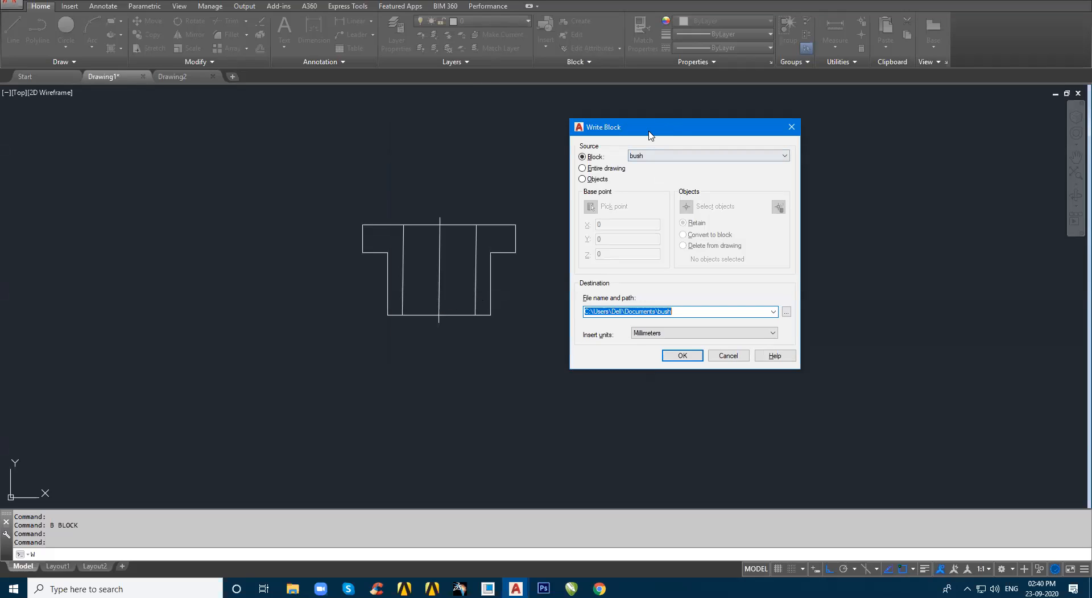
{"action": "left_click_drag", "start_coordinate": [650, 135], "coordinate": [493, 149]}
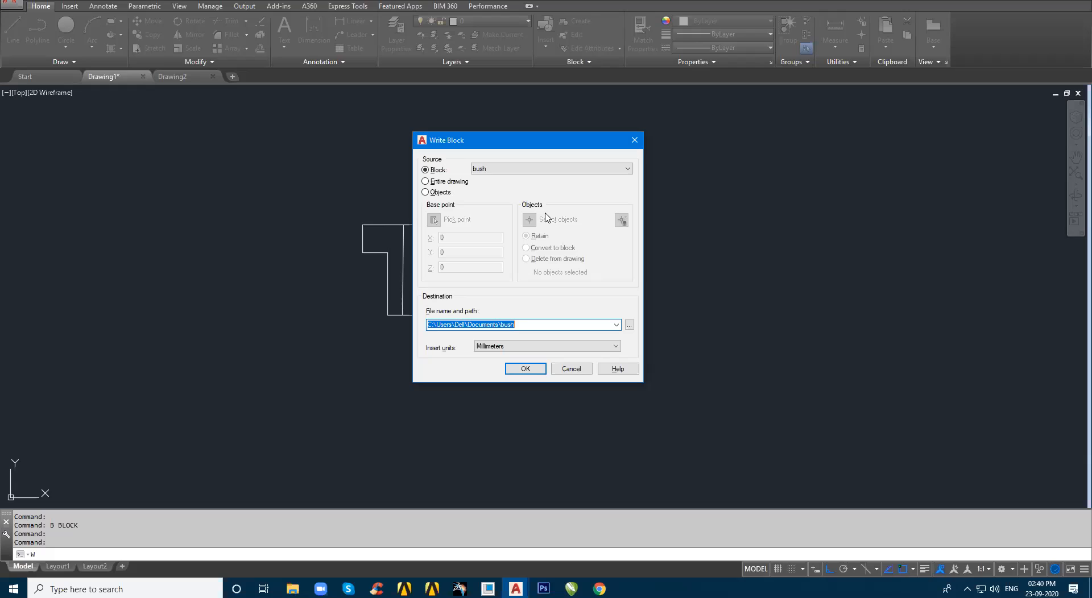
{"action": "left_click_drag", "start_coordinate": [518, 143], "coordinate": [546, 117]}
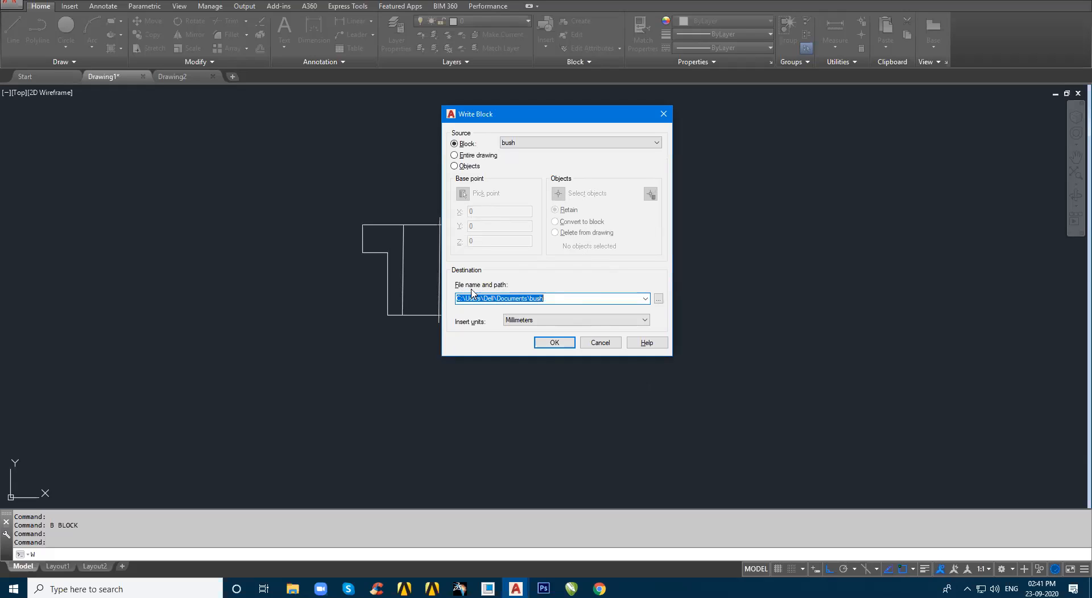
- Set the destination to bush.dwg in the Documents folder and write the block to that file
{"action": "left_click", "coordinate": [658, 300]}
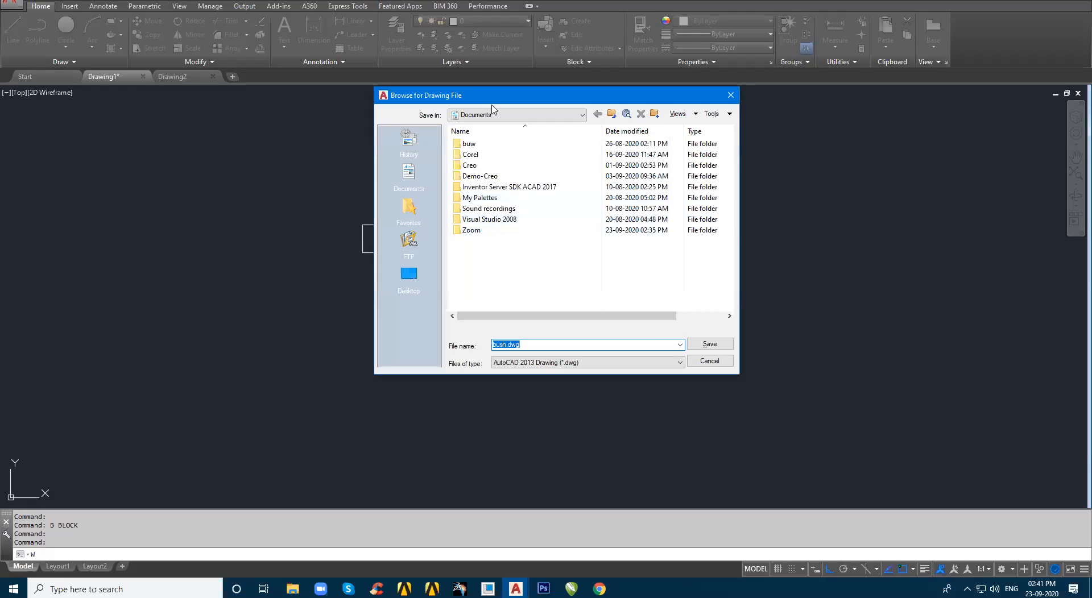
{"action": "left_click", "coordinate": [531, 114]}
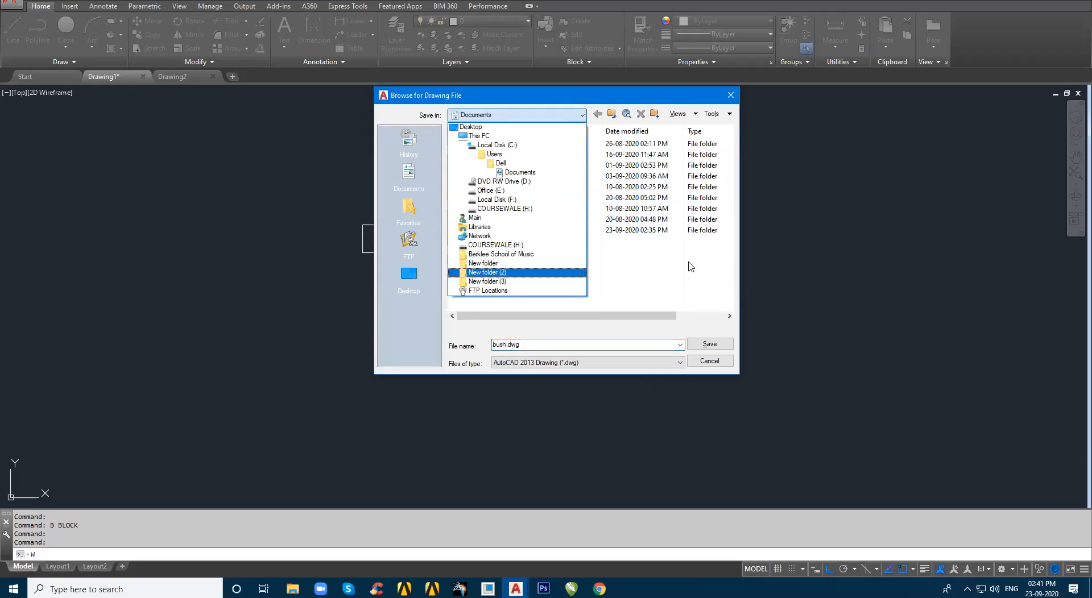
{"action": "left_click", "coordinate": [481, 115]}
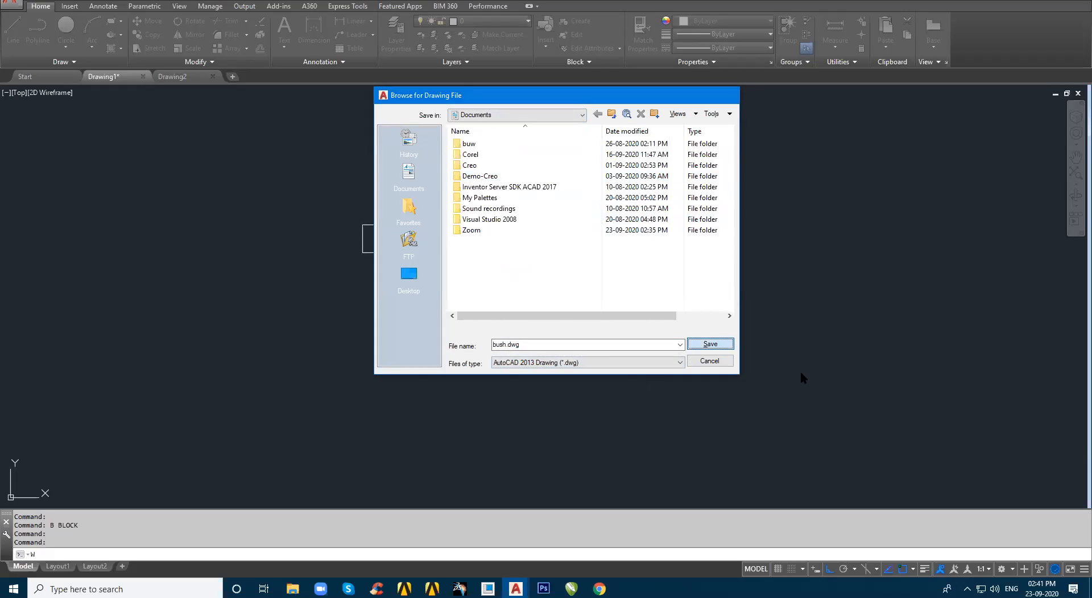
{"action": "key", "text": "Return"}
{"action": "left_click", "coordinate": [558, 340]}
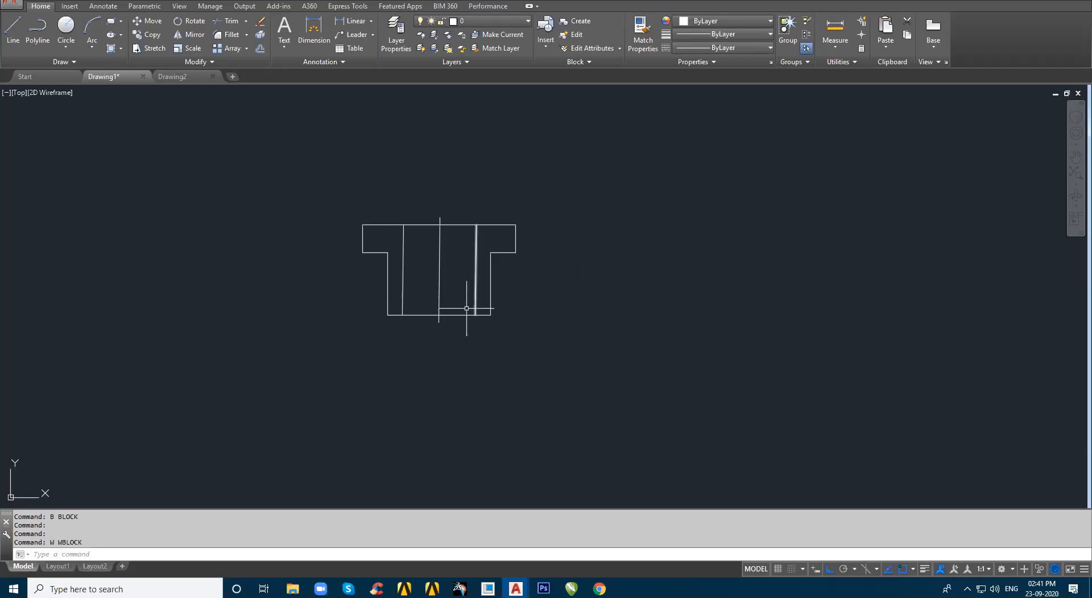
- Switch to Drawing2, start INSERT and check the list of available block names
{"action": "left_click", "coordinate": [174, 77]}
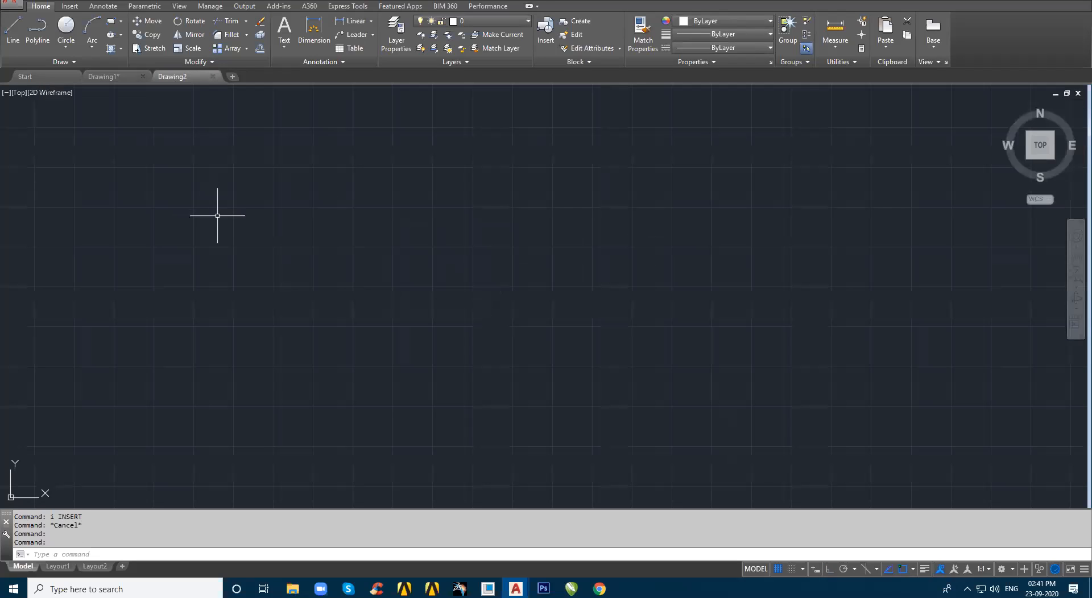
{"action": "type", "text": "i"}
{"action": "key", "text": "Return"}
{"action": "left_click", "coordinate": [651, 194]}
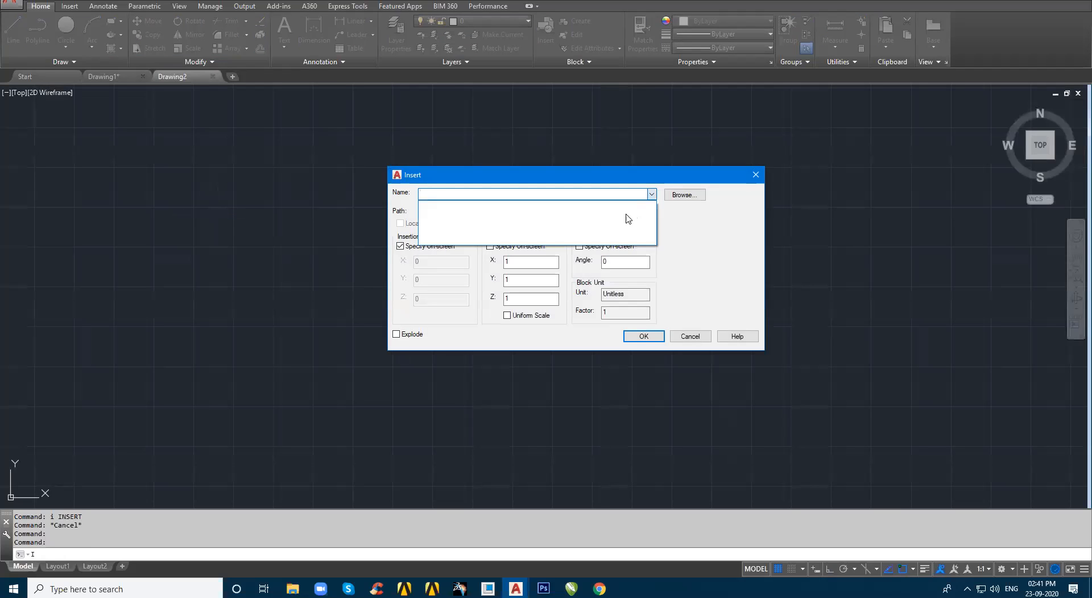
{"action": "left_click", "coordinate": [715, 247]}
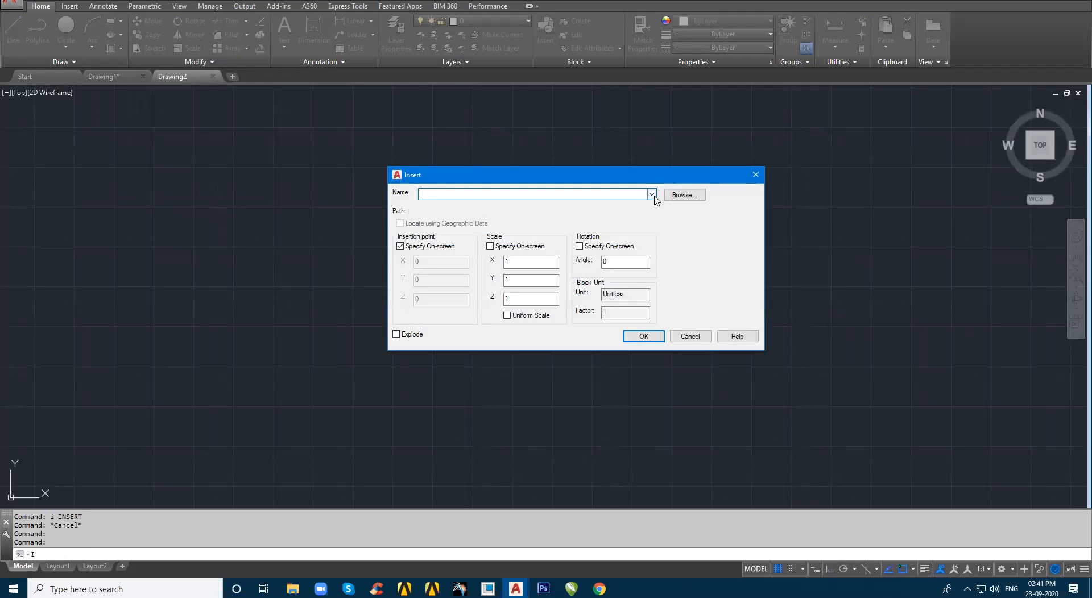
{"action": "left_click", "coordinate": [651, 193]}
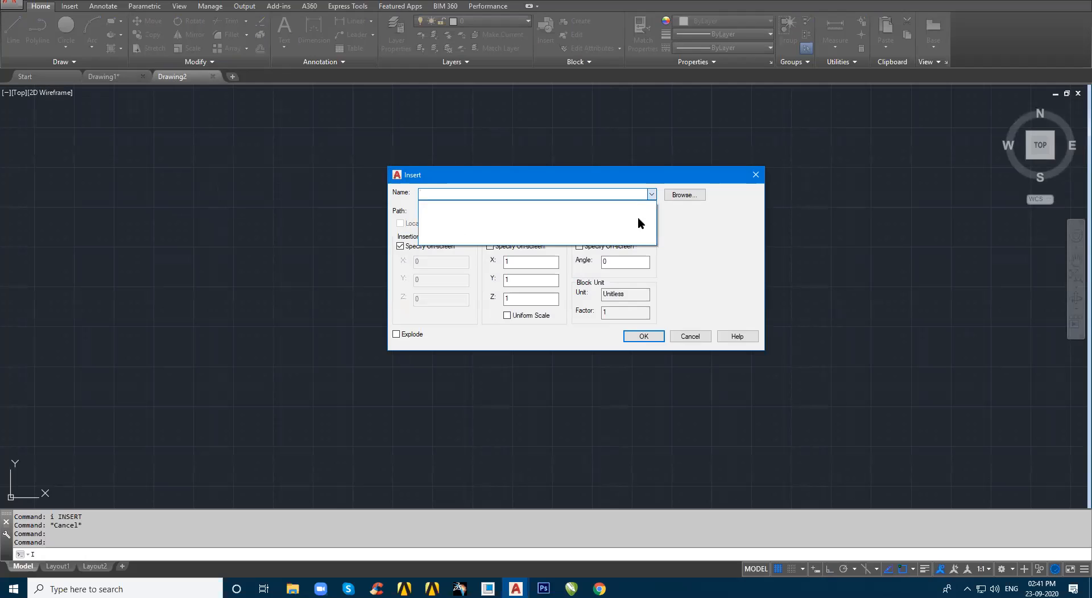
{"action": "left_click", "coordinate": [707, 256]}
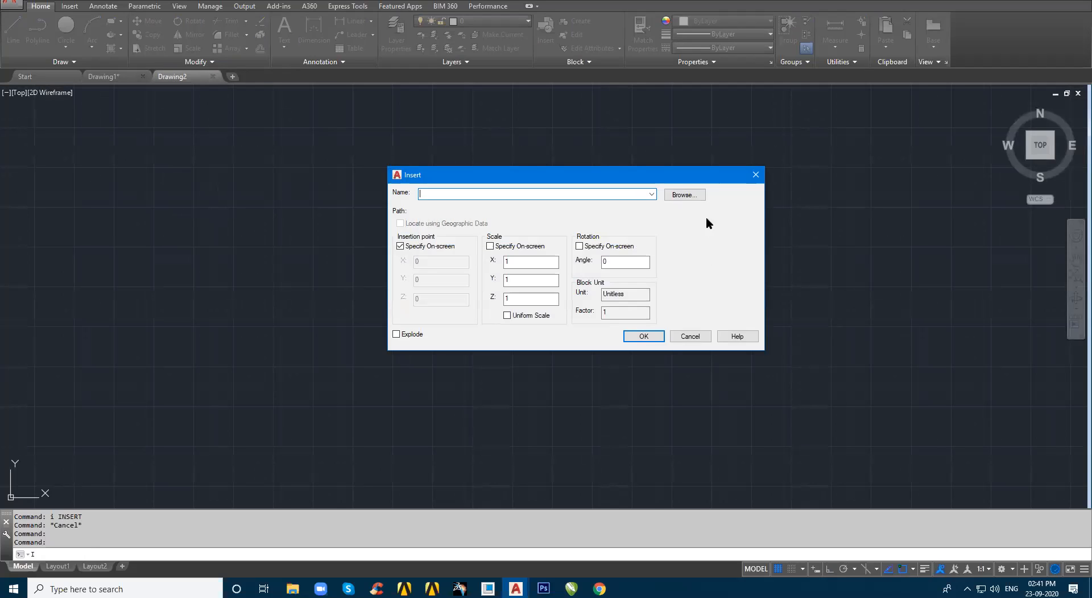
- Choose bush.dwg from the Documents folder and place it in Drawing2 at a freely picked insertion point
{"action": "left_click", "coordinate": [689, 195]}
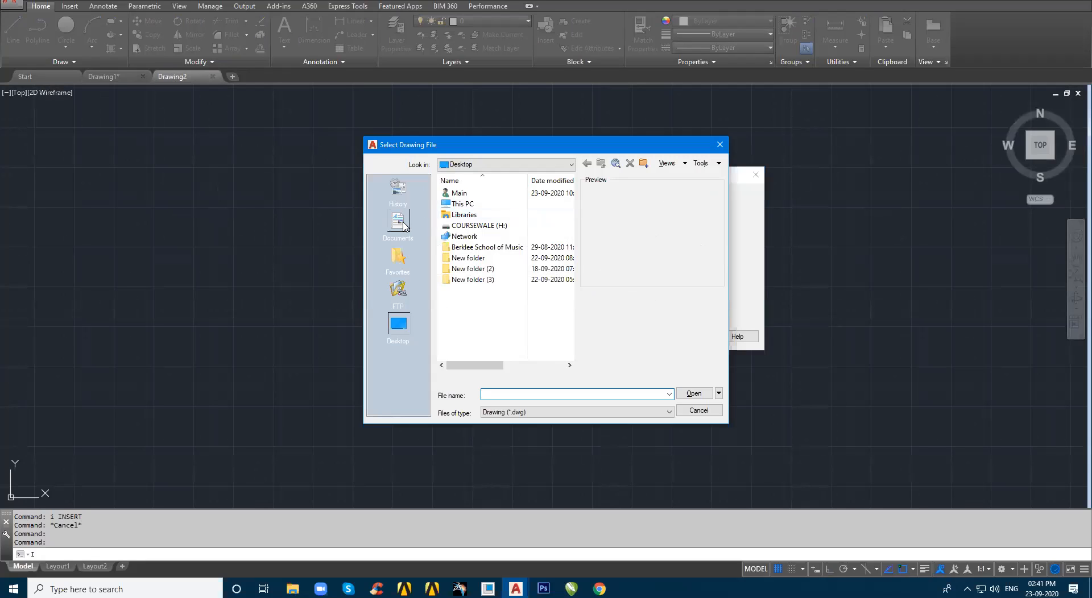
{"action": "left_click", "coordinate": [398, 221]}
{"action": "left_click", "coordinate": [467, 291]}
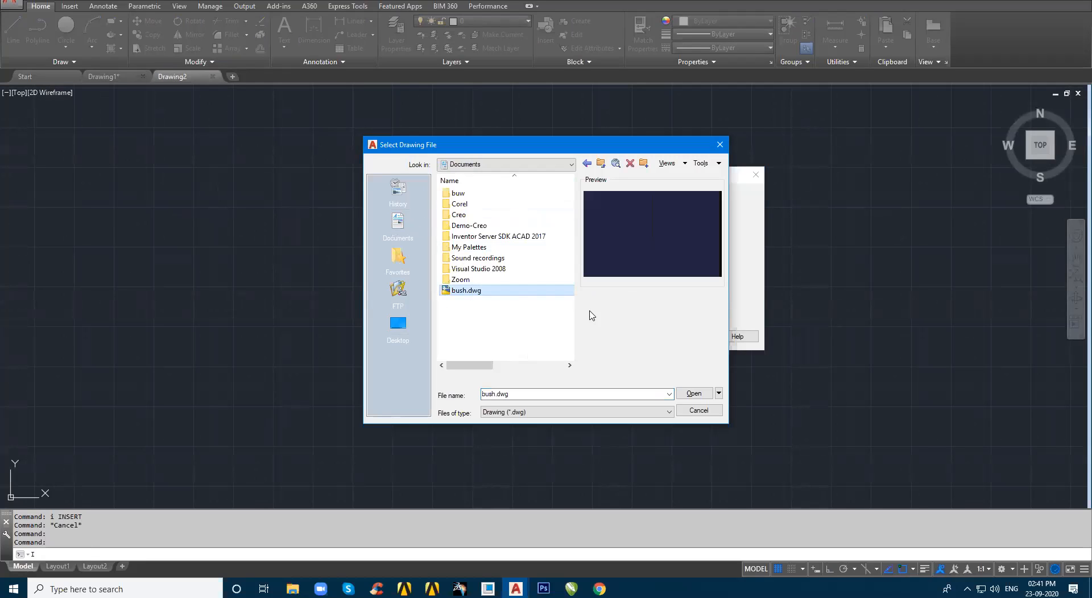
{"action": "left_click", "coordinate": [693, 393]}
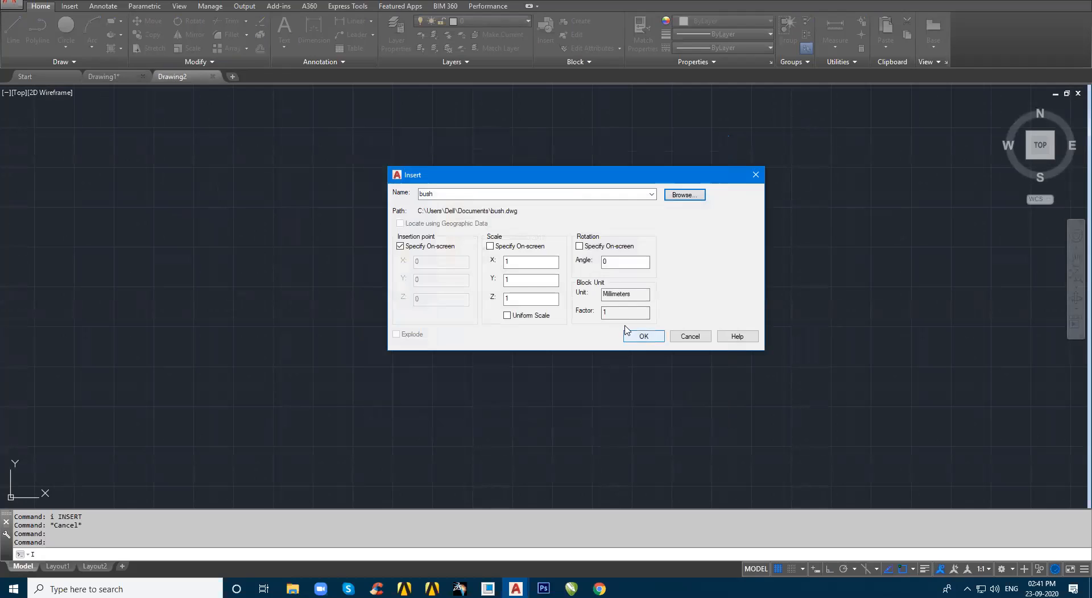
{"action": "left_click", "coordinate": [643, 337]}
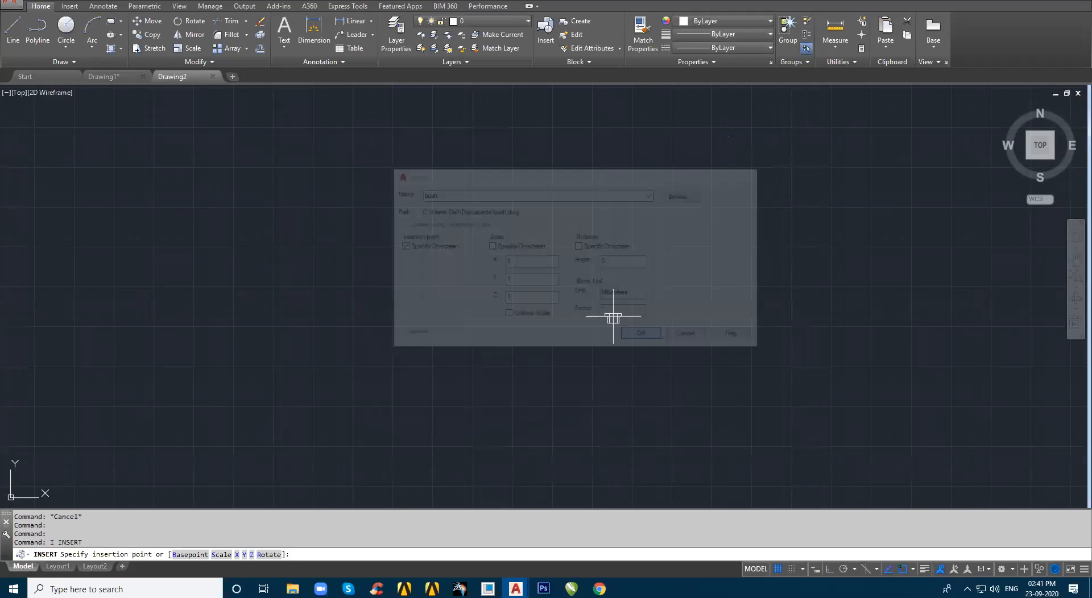
{"action": "left_click", "coordinate": [404, 243]}
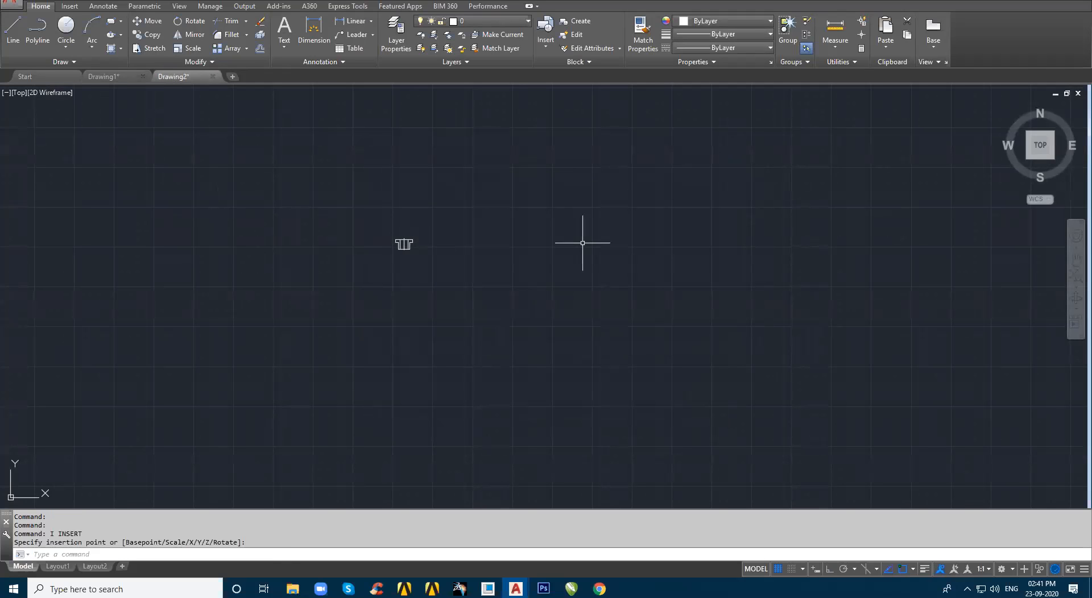
{"action": "scroll", "coordinate": [429, 233], "scroll_direction": "up", "scroll_amount": 5}
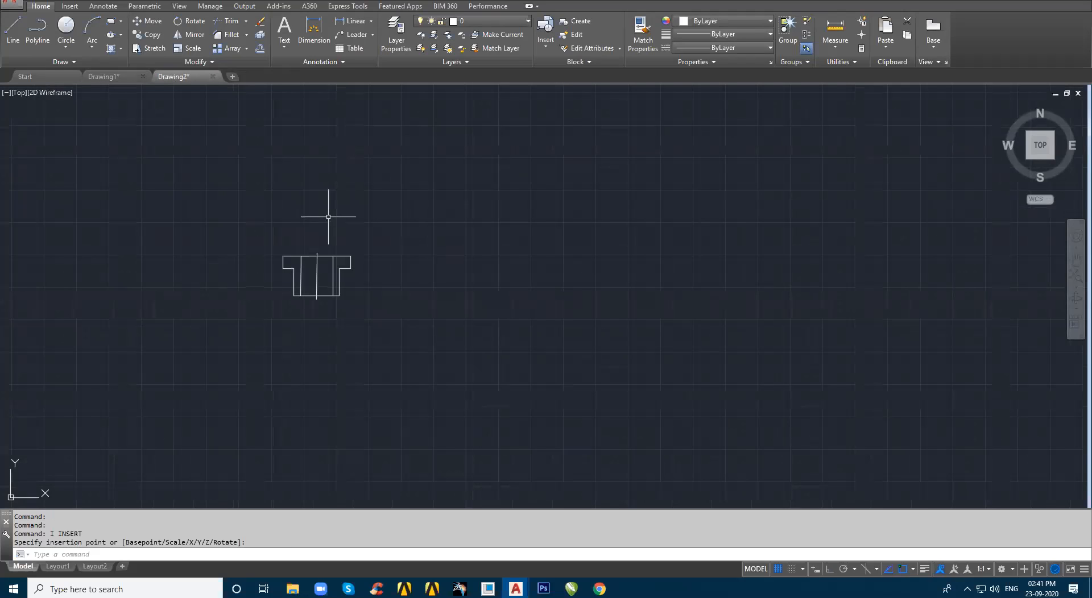
- Create another new drawing and leave it ready for a command, with no Help window open
{"action": "left_click", "coordinate": [233, 78]}
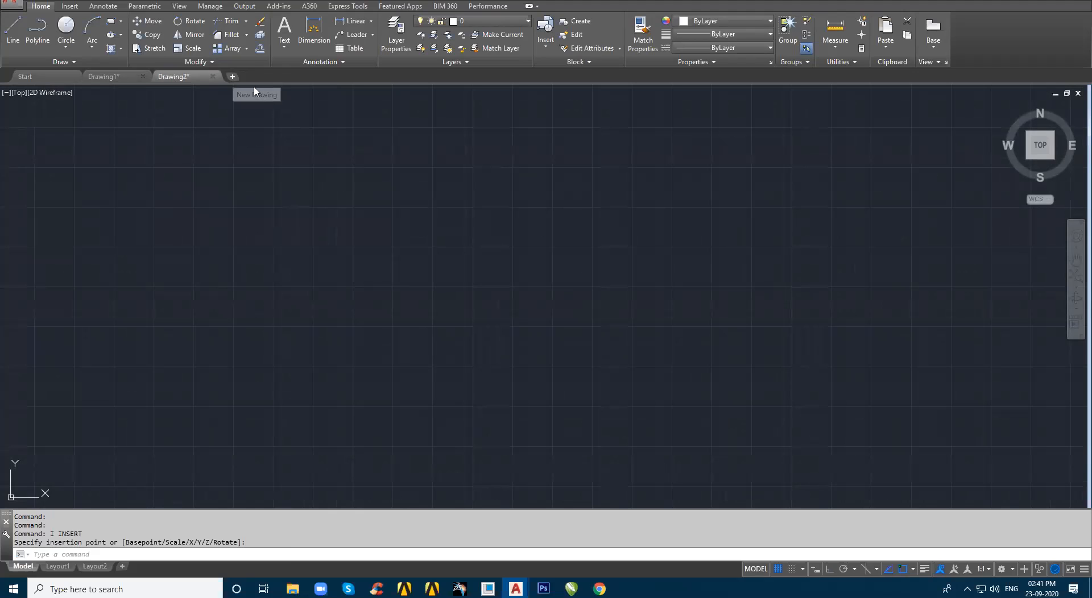
{"action": "left_click", "coordinate": [595, 254]}
{"action": "key", "text": "F1"}
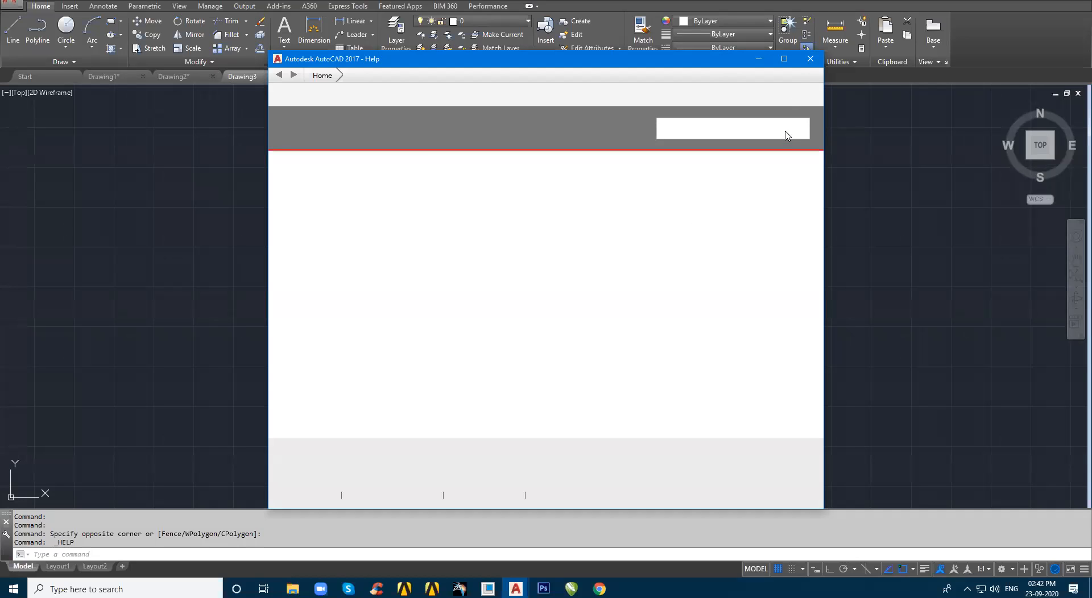
{"action": "left_click", "coordinate": [810, 58]}
{"action": "key", "text": "Escape"}
- Insert bush.dwg from the Documents folder into Drawing3 at a freely picked point near the middle of the view
{"action": "type", "text": "i"}
{"action": "key", "text": "Return"}
{"action": "left_click", "coordinate": [688, 195]}
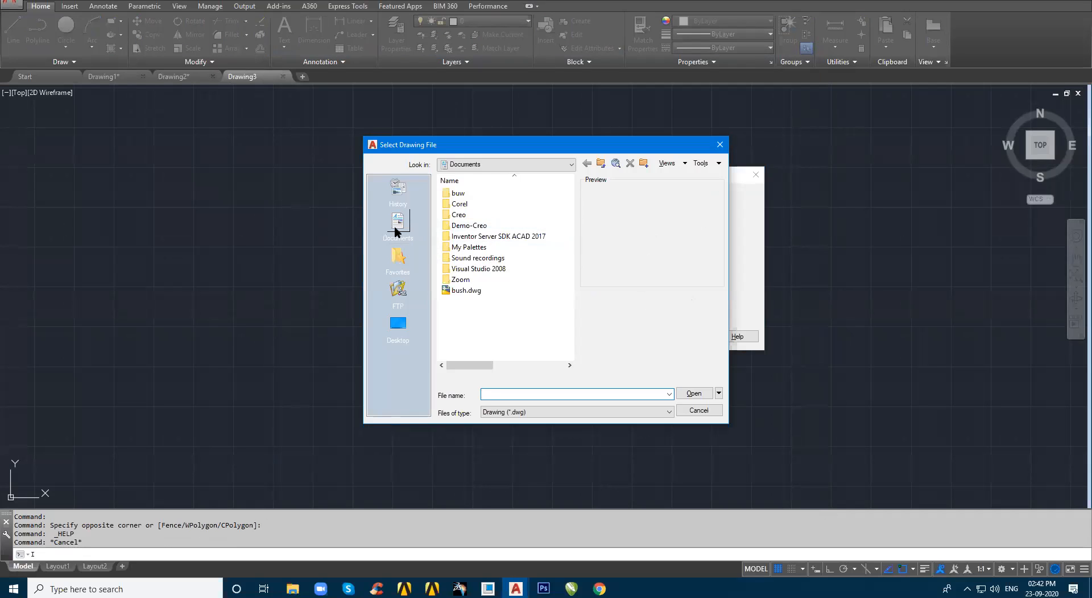
{"action": "left_click", "coordinate": [503, 291]}
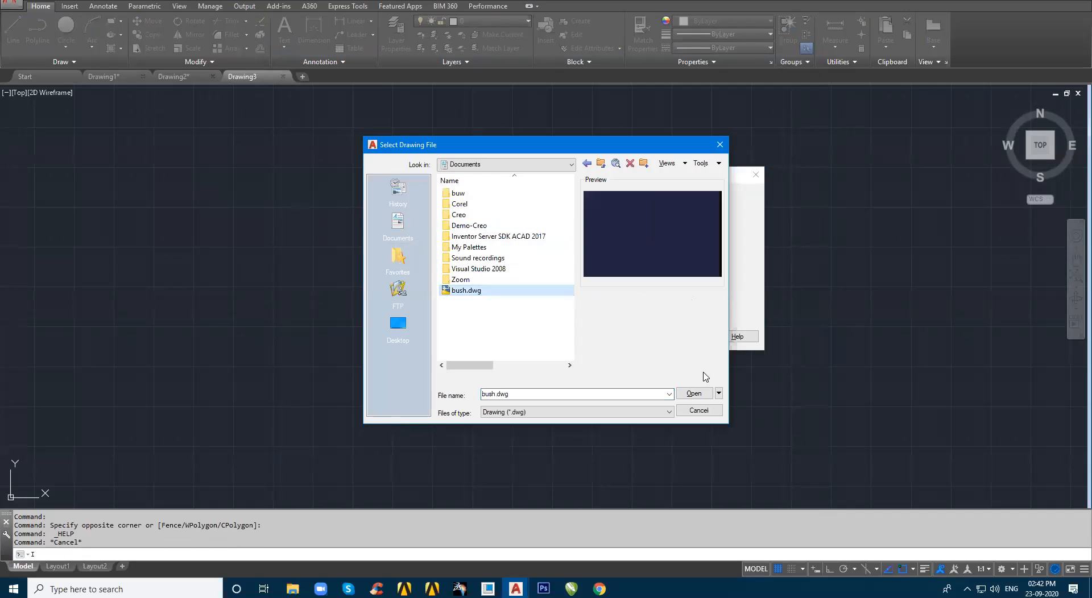
{"action": "left_click", "coordinate": [694, 394]}
{"action": "left_click", "coordinate": [642, 334]}
{"action": "left_click", "coordinate": [530, 277]}
- Insert the bush block in Drawing3 again with an X scale of 3, placed just right of the first bush
{"action": "key", "text": "Return"}
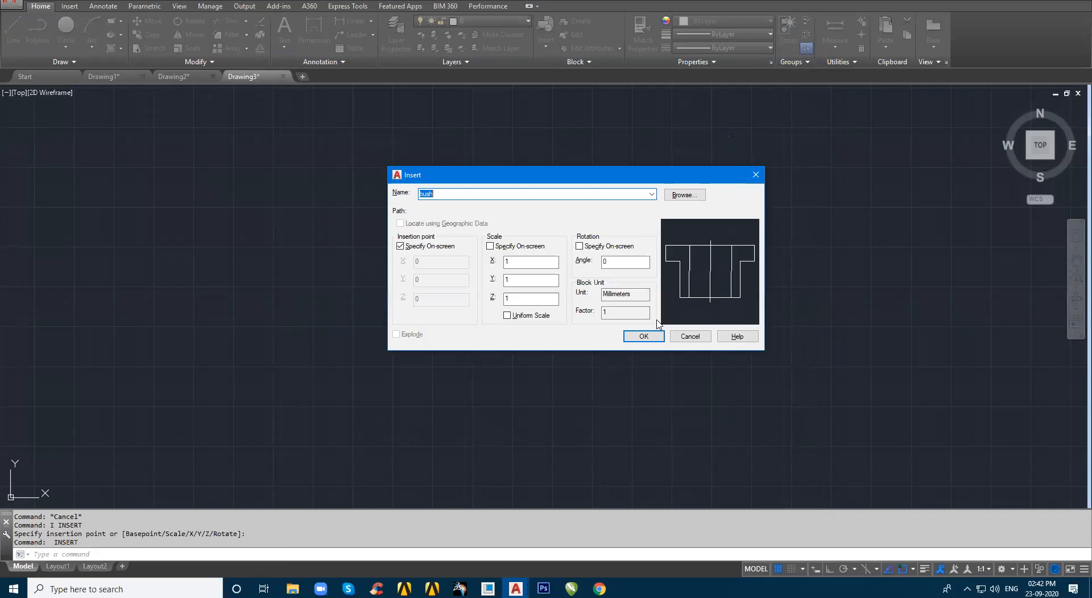
{"action": "left_click", "coordinate": [512, 265]}
{"action": "type", "text": "3"}
{"action": "left_click", "coordinate": [643, 336]}
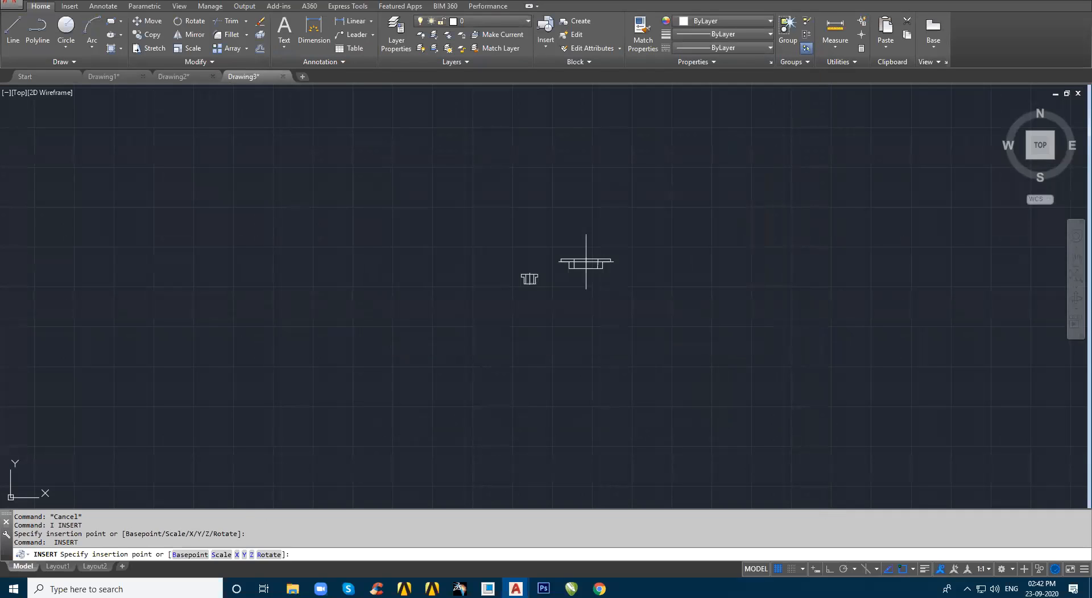
{"action": "left_click", "coordinate": [585, 262]}
- Insert a third bush with a uniform scale of 5 and a 45-degree rotation, up and to the right of the stretched one
{"action": "key", "text": "Return"}
{"action": "left_click", "coordinate": [529, 315]}
{"action": "left_click", "coordinate": [512, 262]}
{"action": "type", "text": "3"}
{"action": "type", "text": "5"}
{"action": "key", "text": "Tab"}
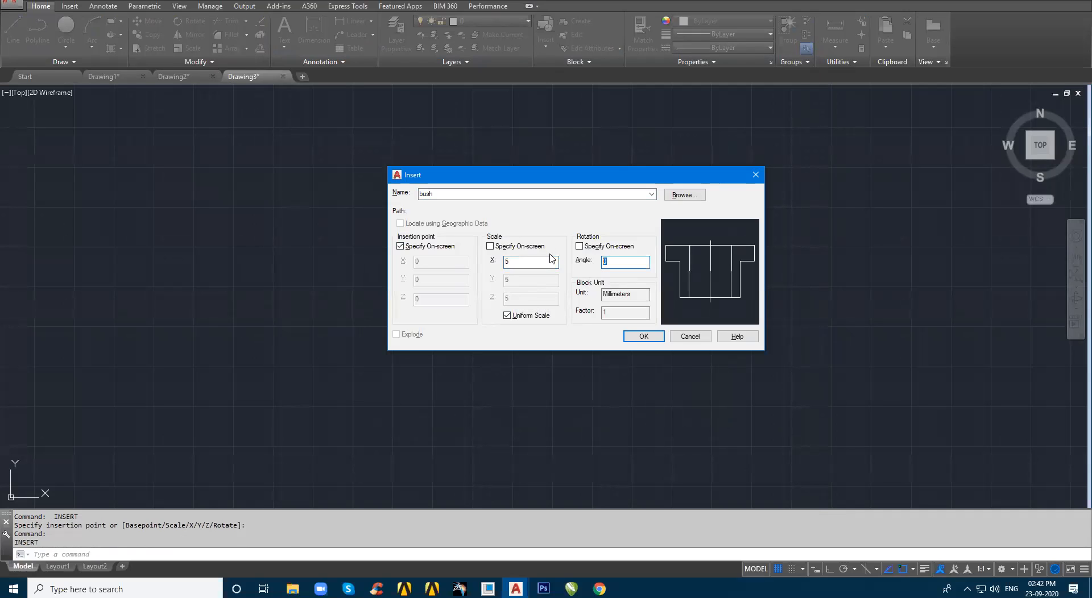
{"action": "type", "text": "45"}
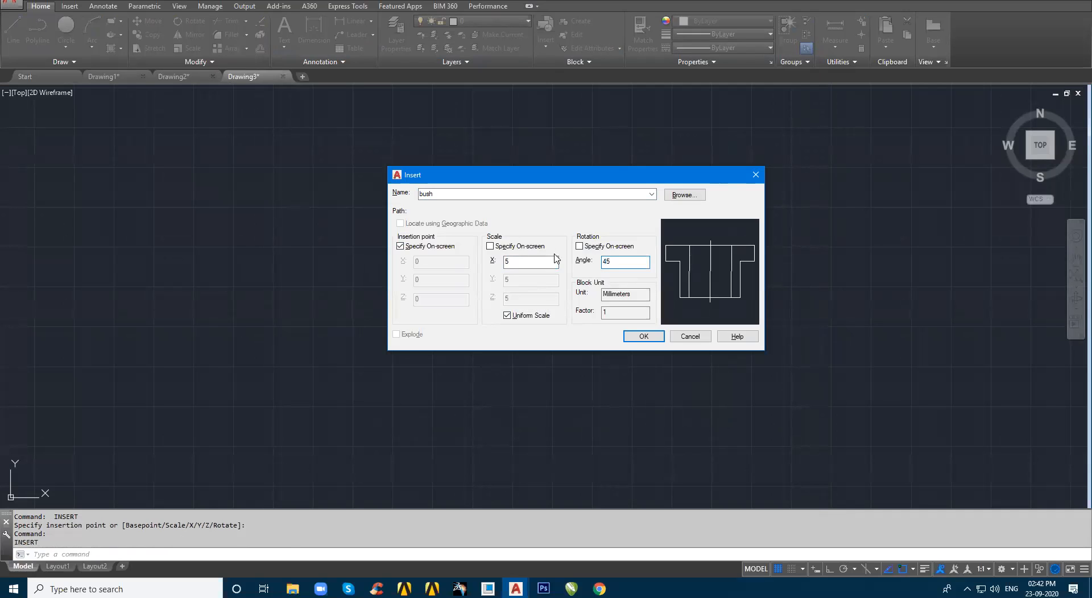
{"action": "left_click", "coordinate": [645, 337]}
{"action": "left_click", "coordinate": [653, 224]}
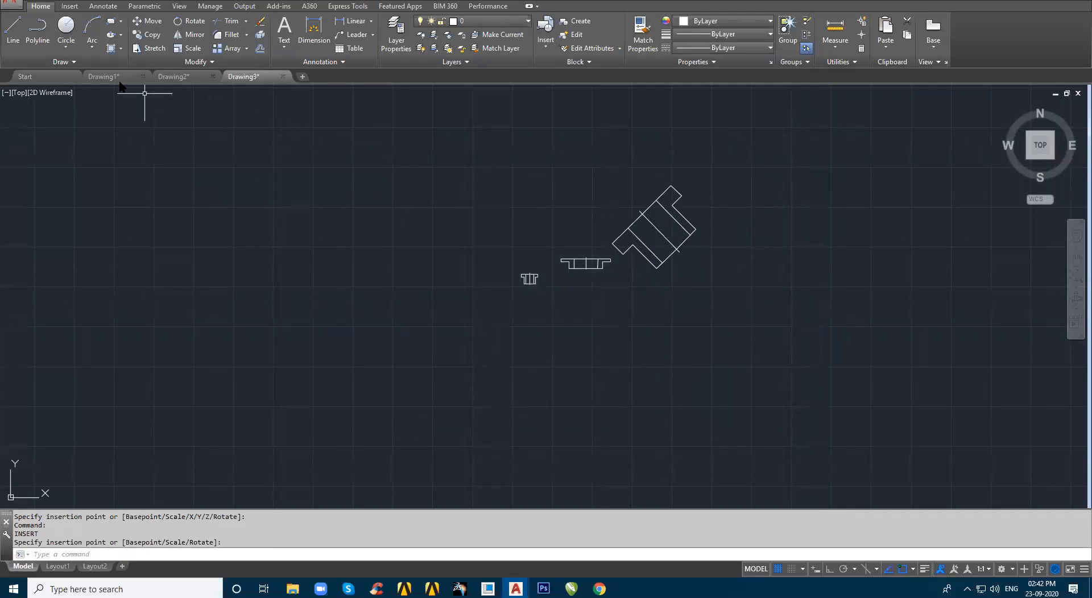
- In Drawing1, draw two concentric circles to the right of the bush profile, the outer one with a radius of about 40.6
{"action": "left_click", "coordinate": [189, 79]}
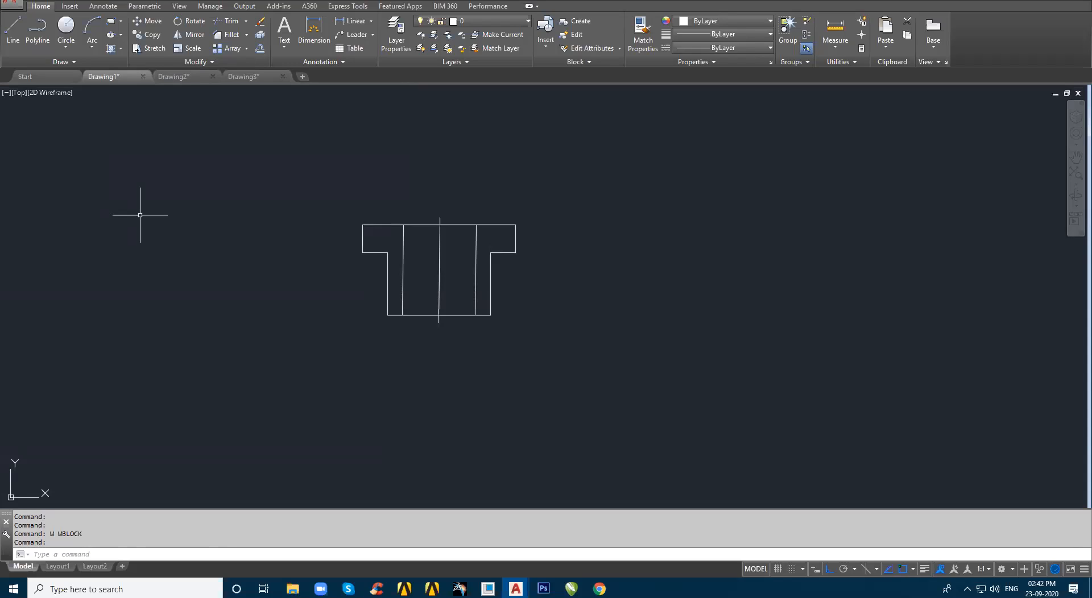
{"action": "scroll", "coordinate": [458, 244], "scroll_direction": "up", "scroll_amount": 4}
{"action": "scroll", "coordinate": [443, 246], "scroll_direction": "down", "scroll_amount": 2}
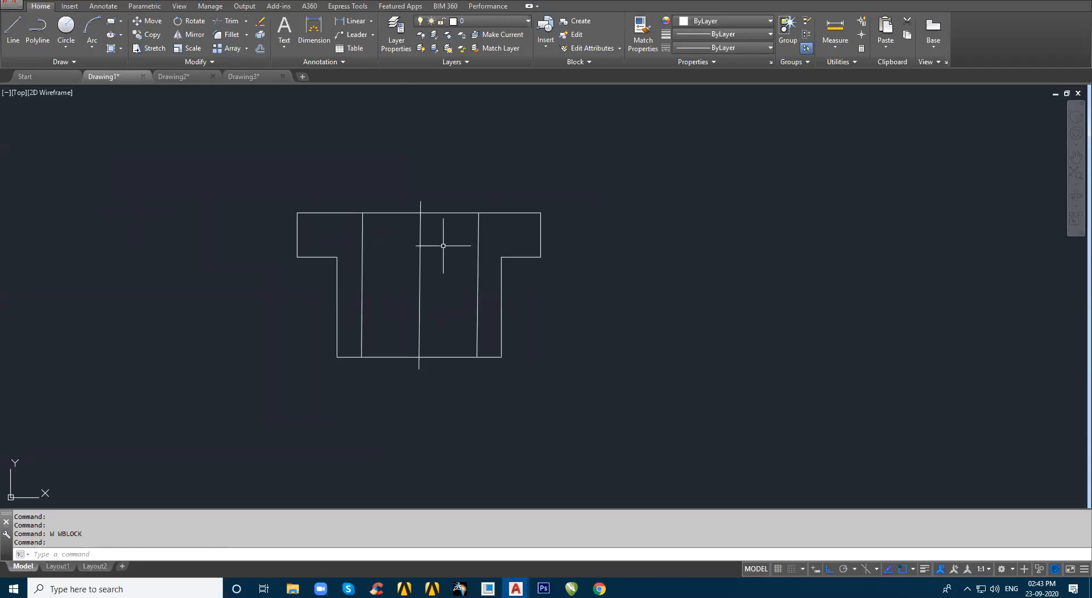
{"action": "mouse_move", "coordinate": [449, 244]}
{"action": "middle_mouse_down"}
{"action": "mouse_move", "coordinate": [312, 241]}
{"action": "mouse_move", "coordinate": [274, 254]}
{"action": "middle_mouse_up"}
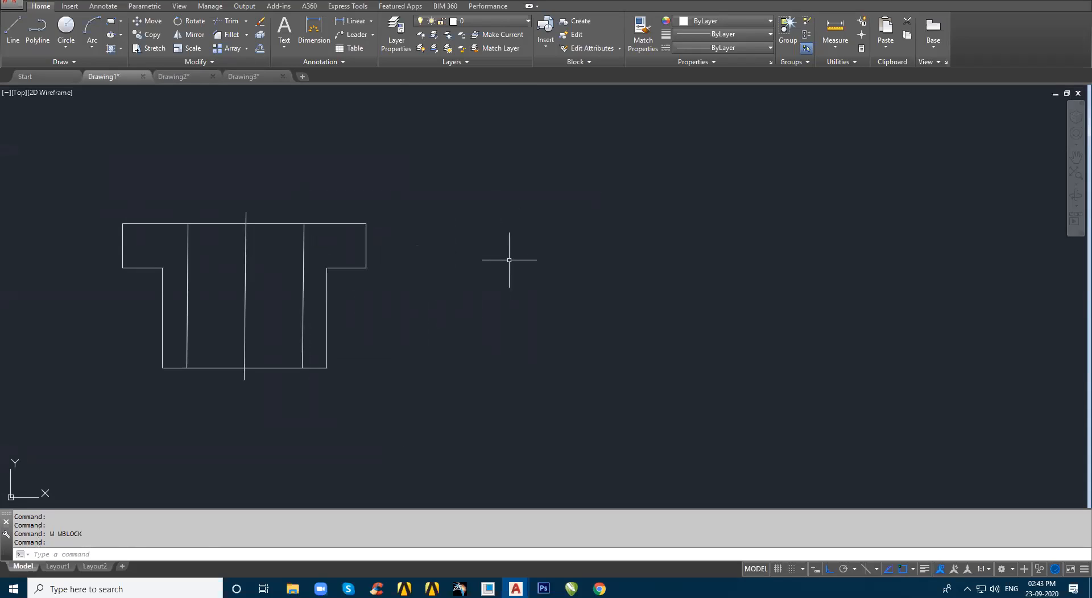
{"action": "type", "text": "c"}
{"action": "key", "text": "Return"}
{"action": "left_click", "coordinate": [551, 272]}
{"action": "left_click", "coordinate": [567, 365]}
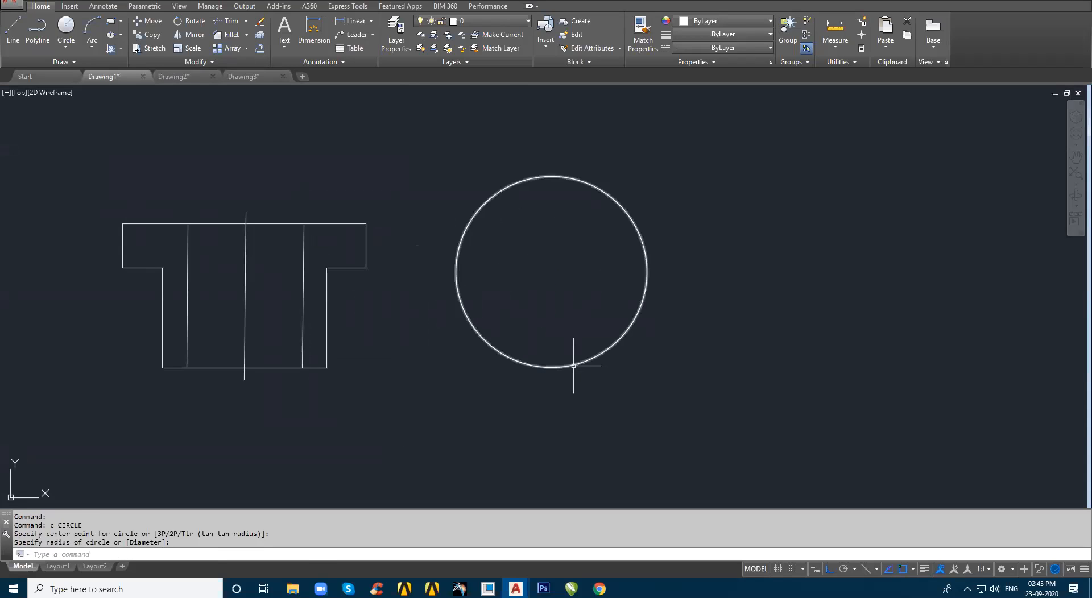
{"action": "key", "text": "Return"}
{"action": "left_click", "coordinate": [551, 272]}
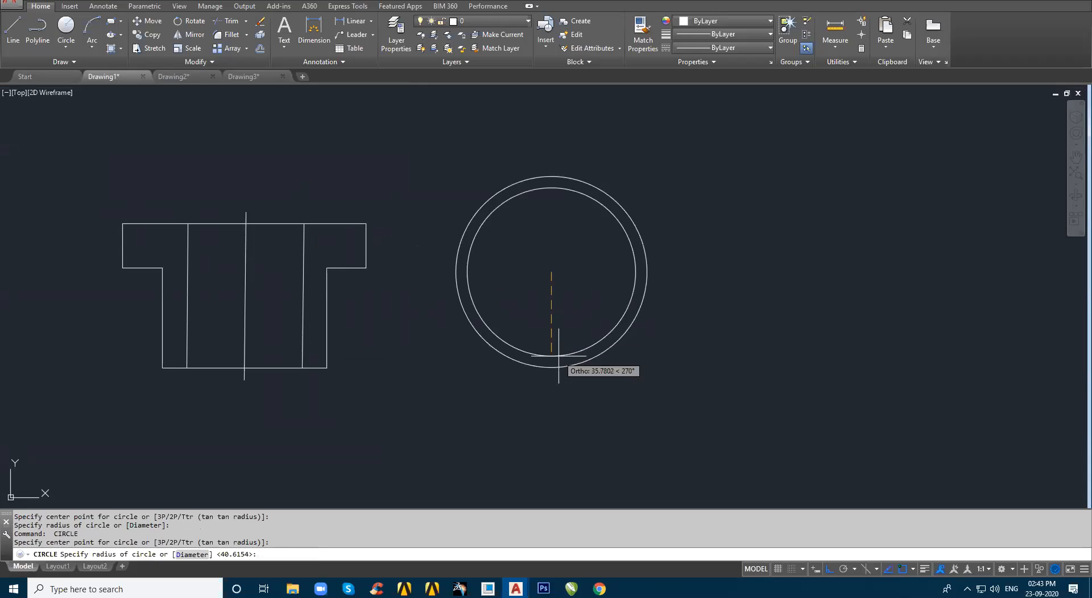
{"action": "left_click", "coordinate": [558, 348]}
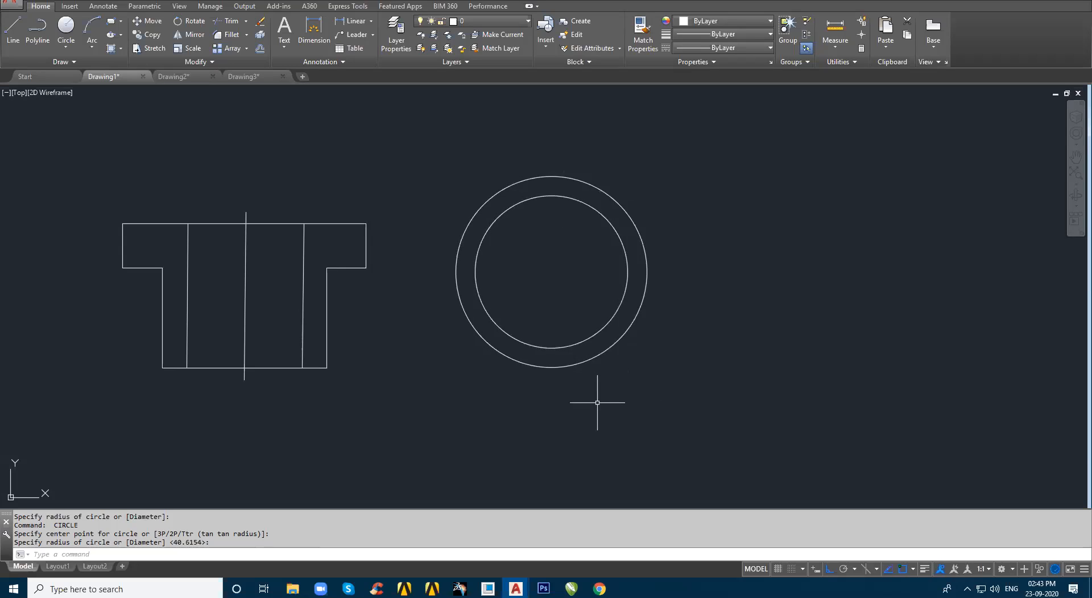
- Start WBLOCK with the circles' common centre as base point and both circles as the objects
{"action": "type", "text": "w"}
{"action": "key", "text": "Return"}
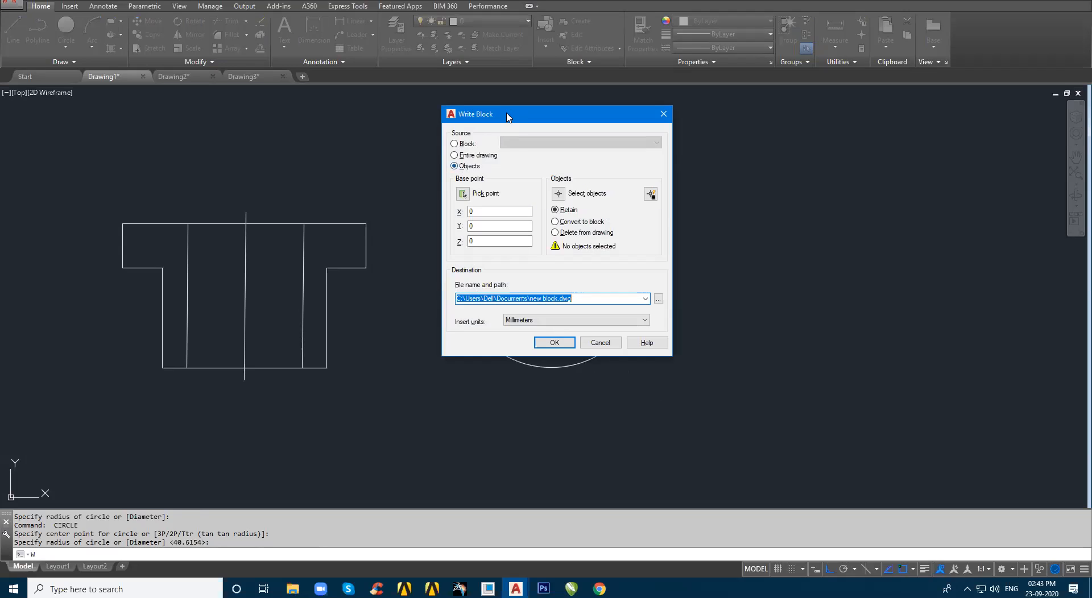
{"action": "left_click_drag", "start_coordinate": [507, 115], "coordinate": [669, 98]}
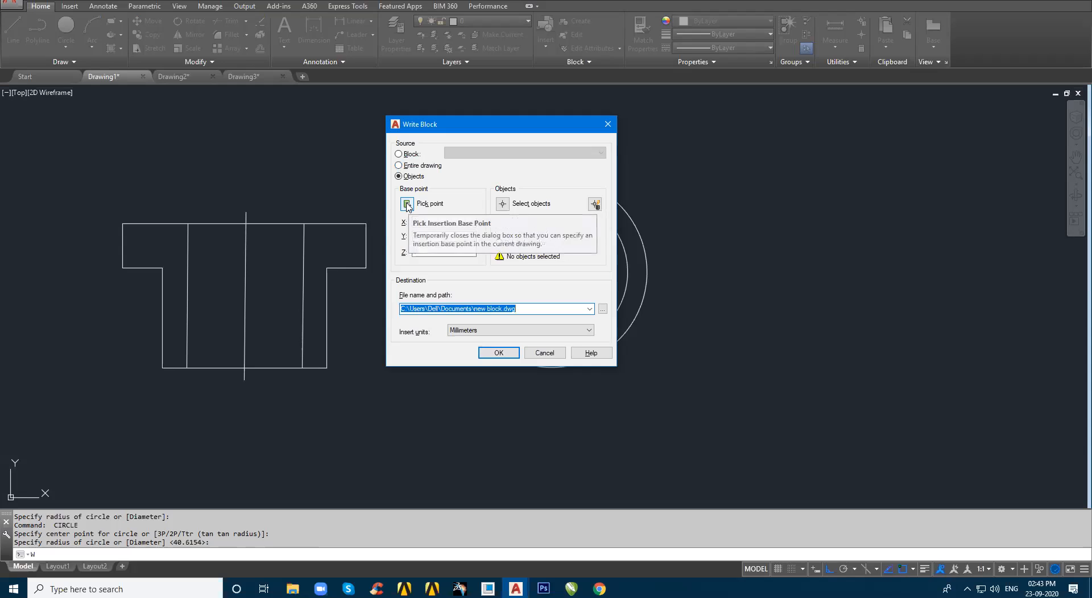
{"action": "left_click", "coordinate": [408, 204]}
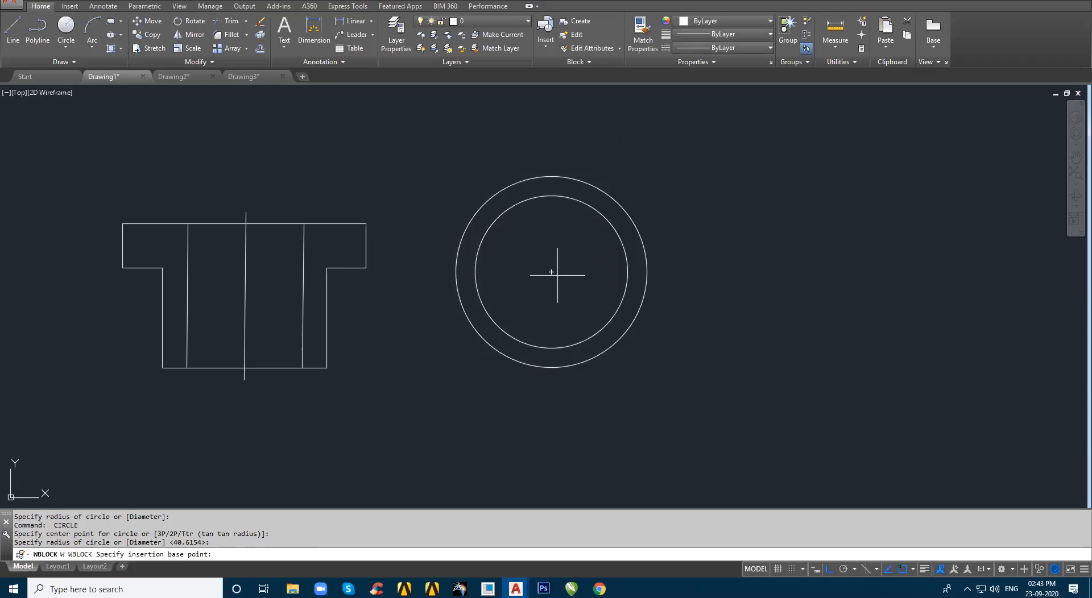
{"action": "left_click", "coordinate": [555, 272]}
{"action": "left_click", "coordinate": [502, 204]}
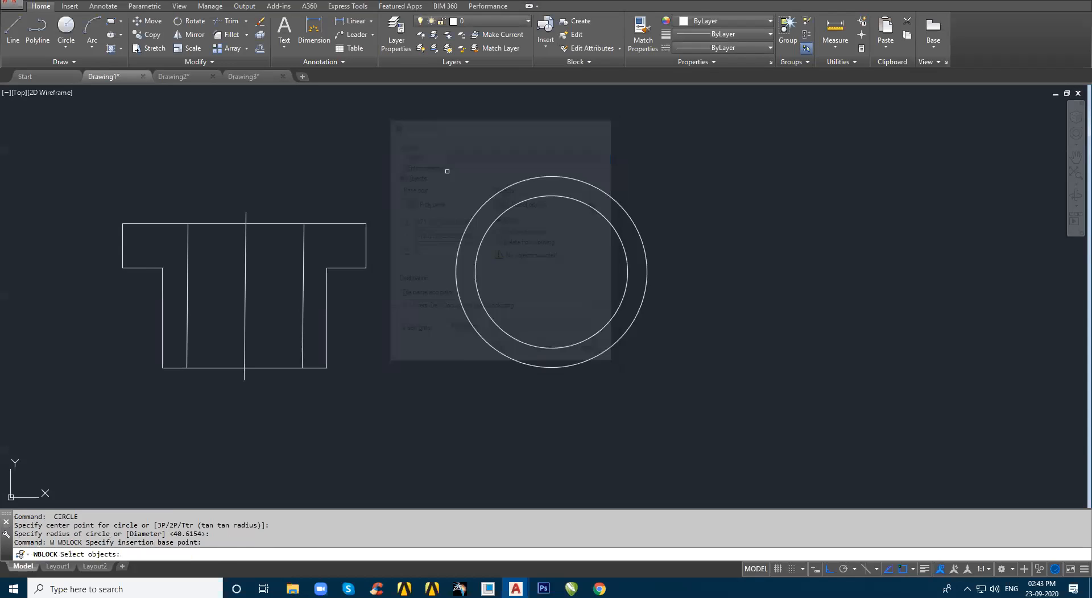
{"action": "left_click", "coordinate": [529, 224]}
{"action": "left_click", "coordinate": [463, 171]}
{"action": "key", "text": "Return"}
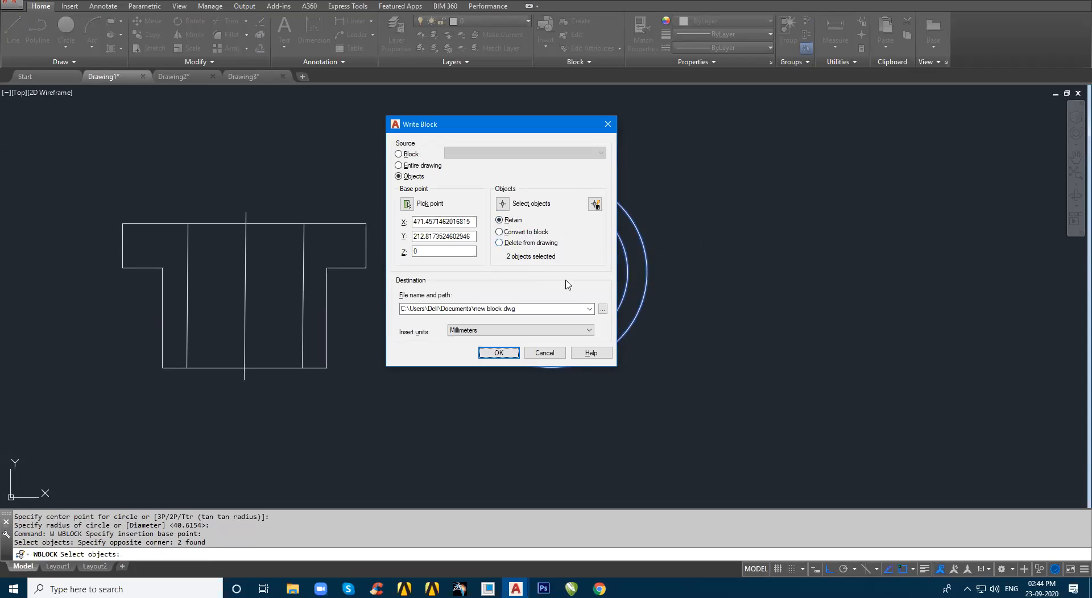
- Set the destination file to washer.dwg in the Documents folder and write the block
{"action": "left_click", "coordinate": [602, 309]}
{"action": "left_click", "coordinate": [546, 115]}
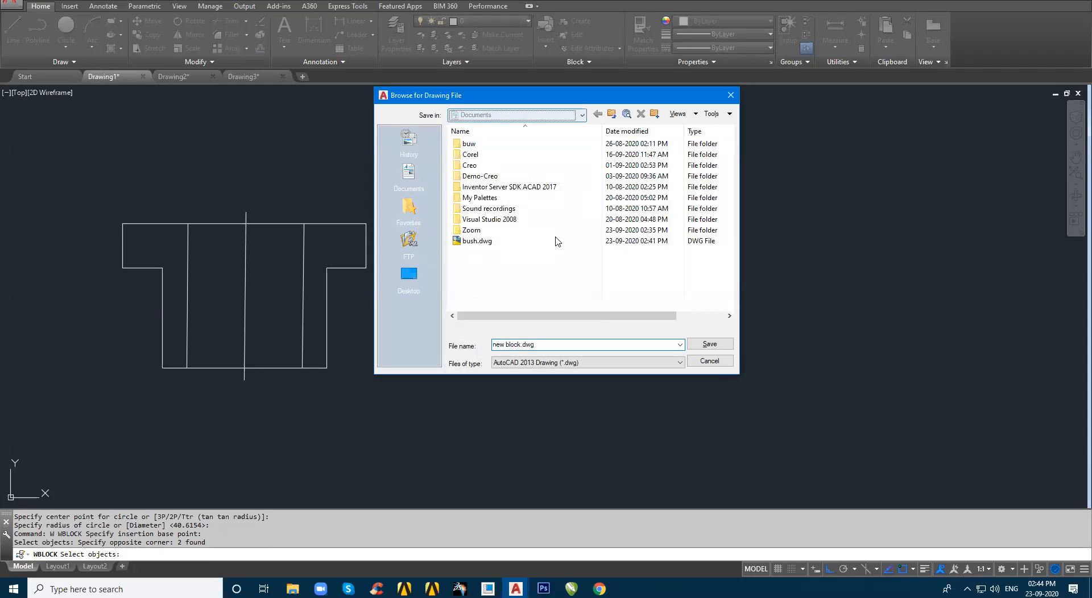
{"action": "left_click", "coordinate": [600, 264]}
{"action": "left_click", "coordinate": [410, 173]}
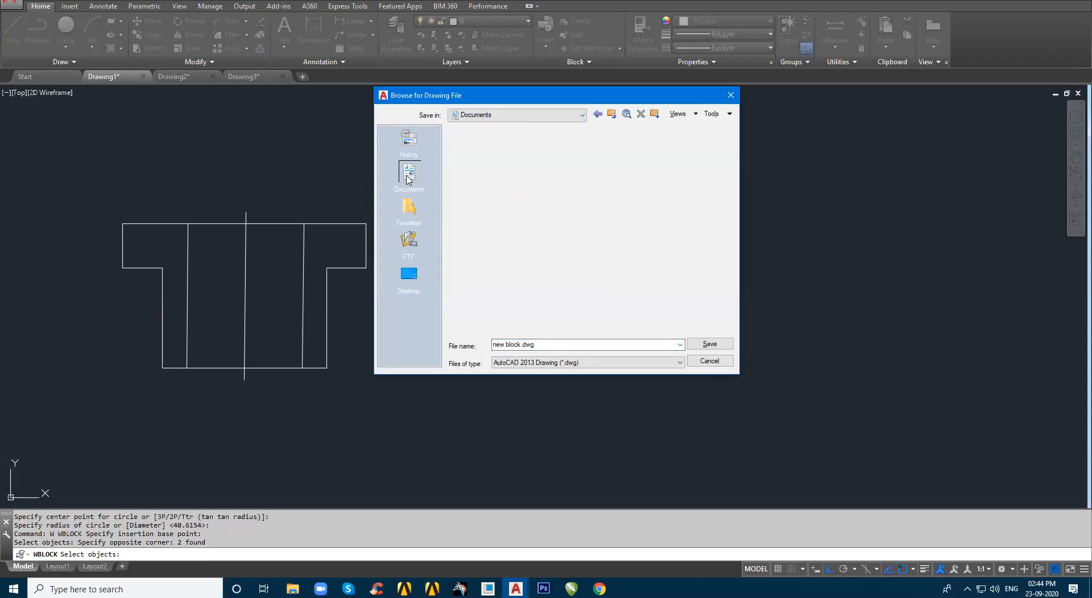
{"action": "left_click", "coordinate": [540, 344]}
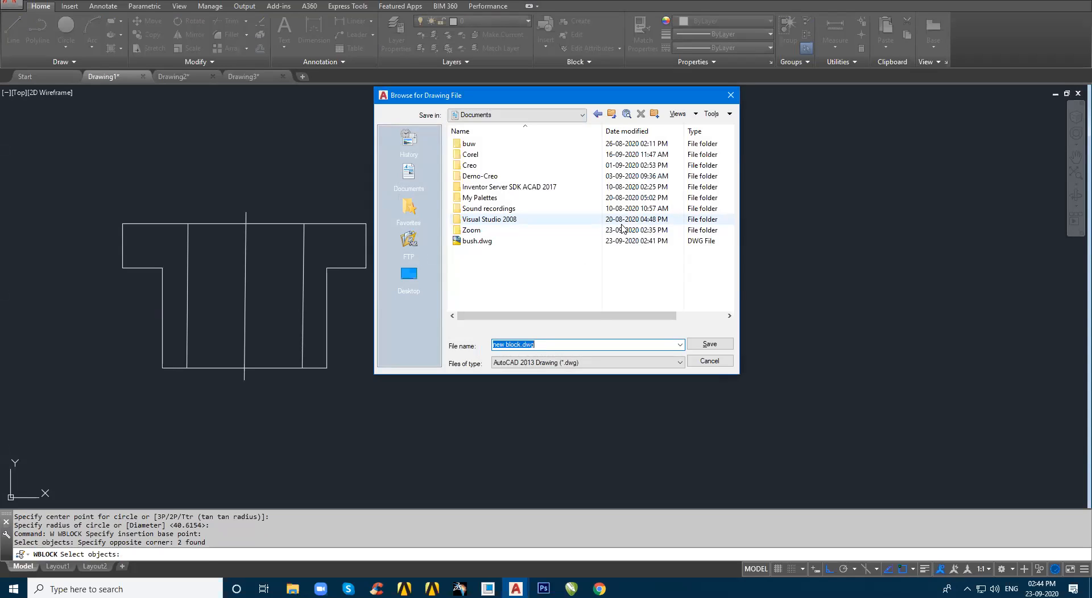
{"action": "type", "text": "washer"}
{"action": "left_click", "coordinate": [709, 345]}
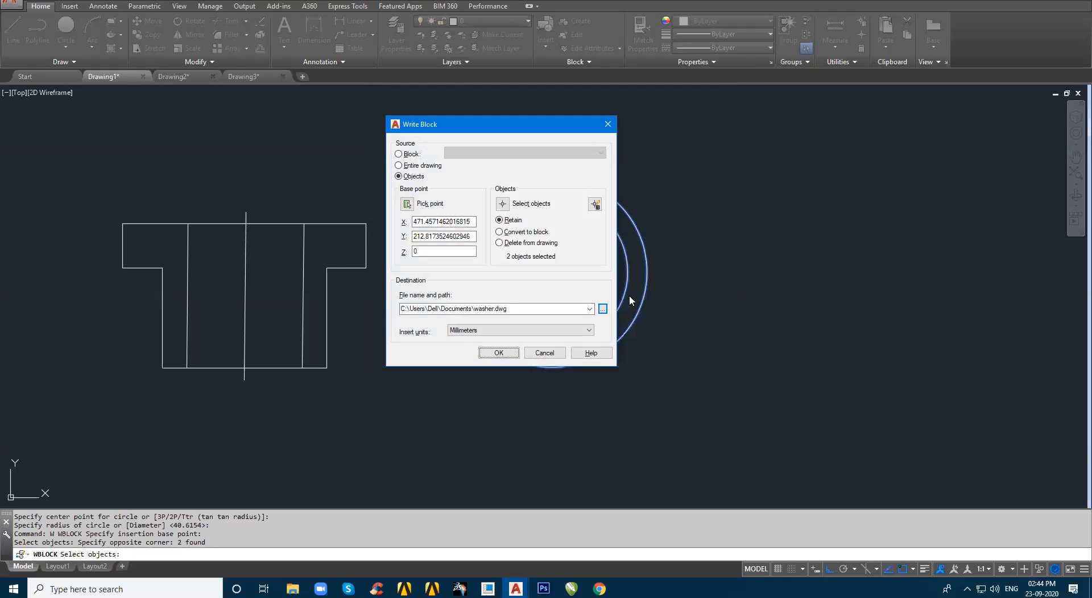
{"action": "left_click", "coordinate": [498, 353]}
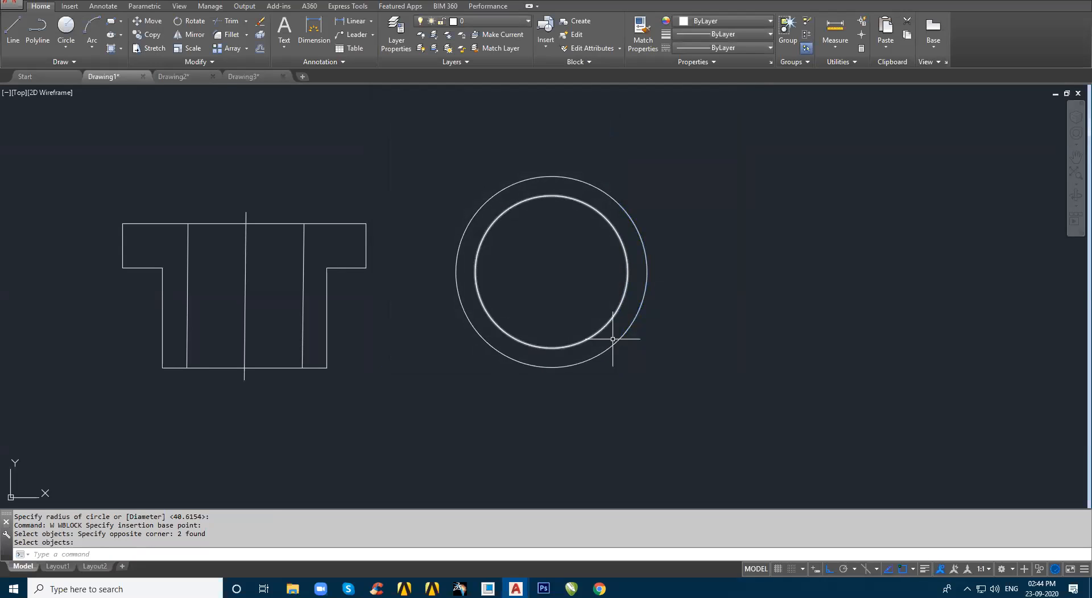
- Insert washer.dwg from the Documents folder into Drawing2 at scale 1, to the lower right of the bush
{"action": "left_click", "coordinate": [181, 76]}
{"action": "type", "text": "I"}
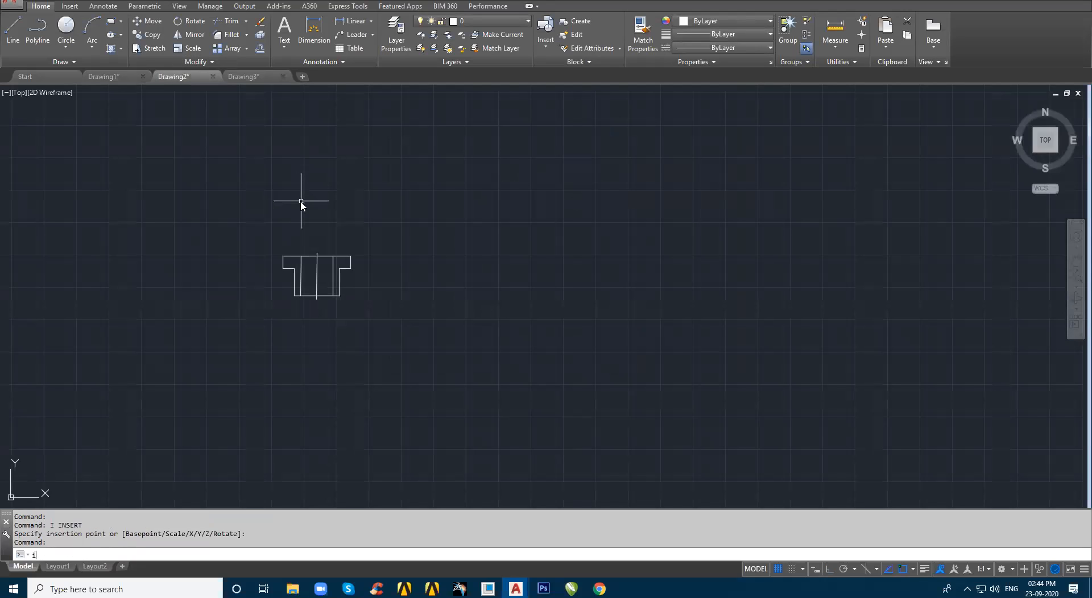
{"action": "key", "text": "Return"}
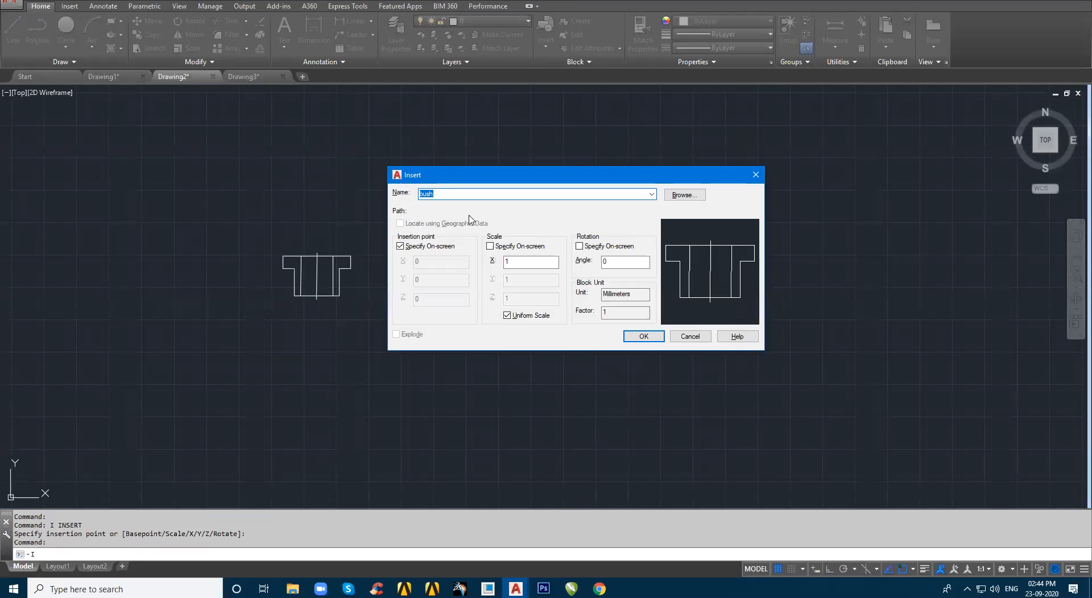
{"action": "left_click", "coordinate": [651, 195]}
{"action": "left_click", "coordinate": [651, 195]}
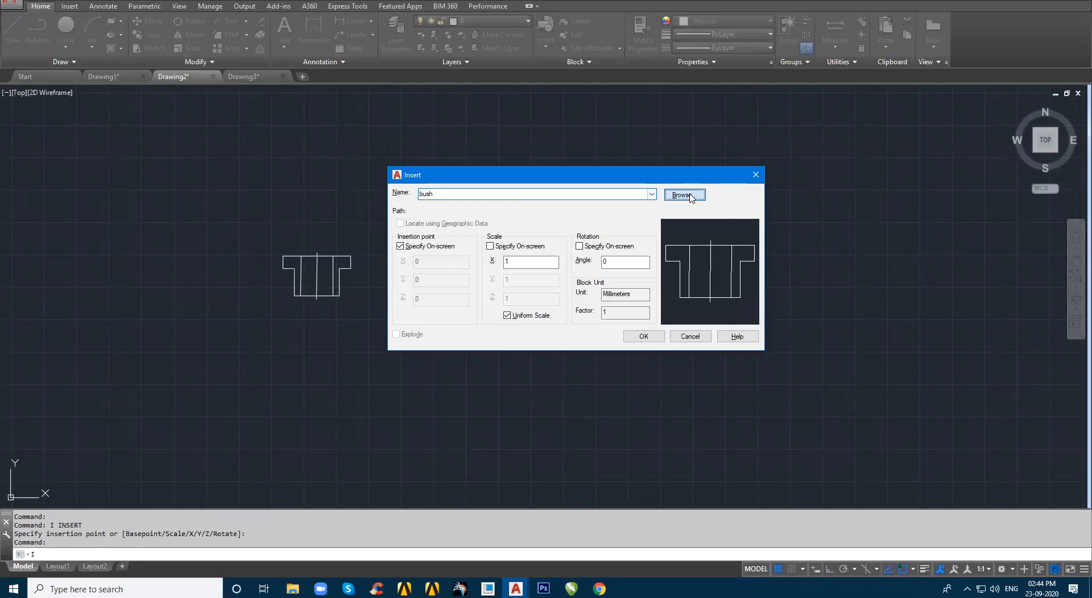
{"action": "left_click", "coordinate": [684, 195]}
{"action": "double_click", "coordinate": [466, 301]}
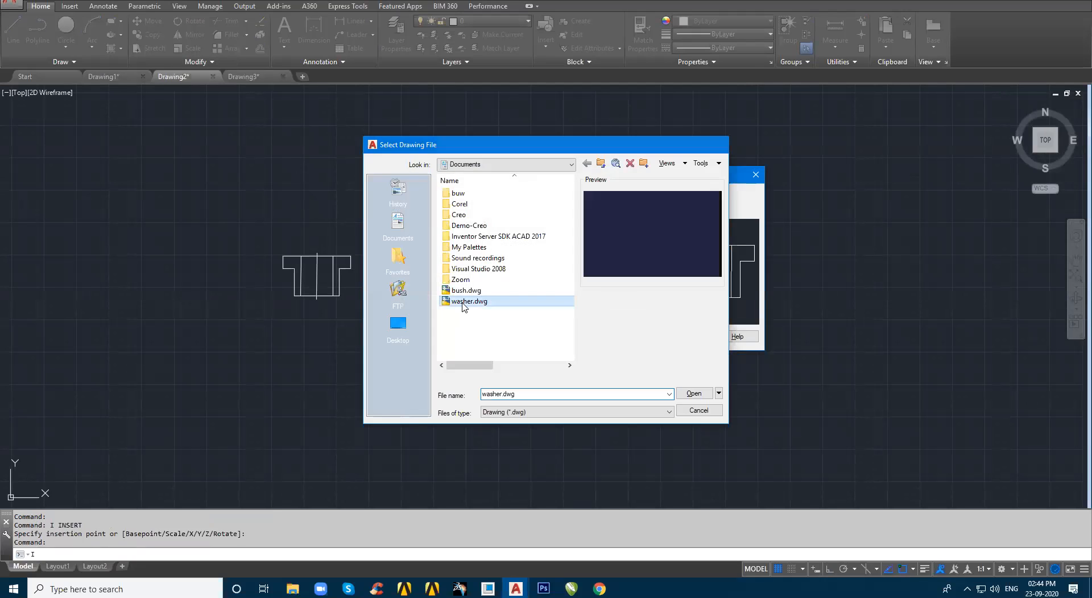
{"action": "left_click", "coordinate": [641, 337]}
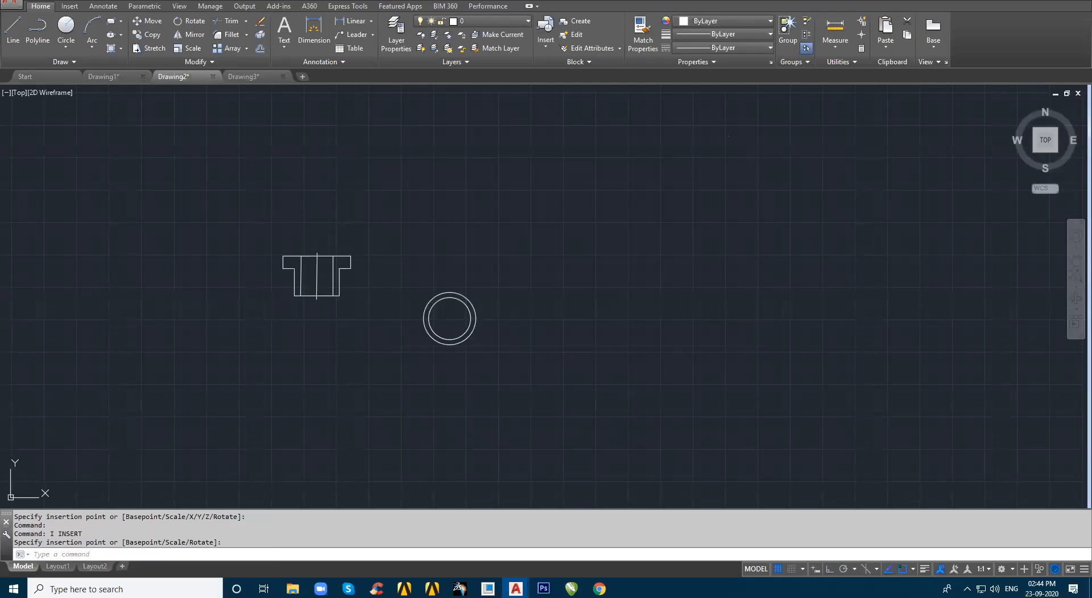
- Insert a second washer with a uniform scale of 2, to the upper right of the first washer
{"action": "key", "text": "Return"}
{"action": "left_click", "coordinate": [490, 245]}
{"action": "type", "text": "2"}
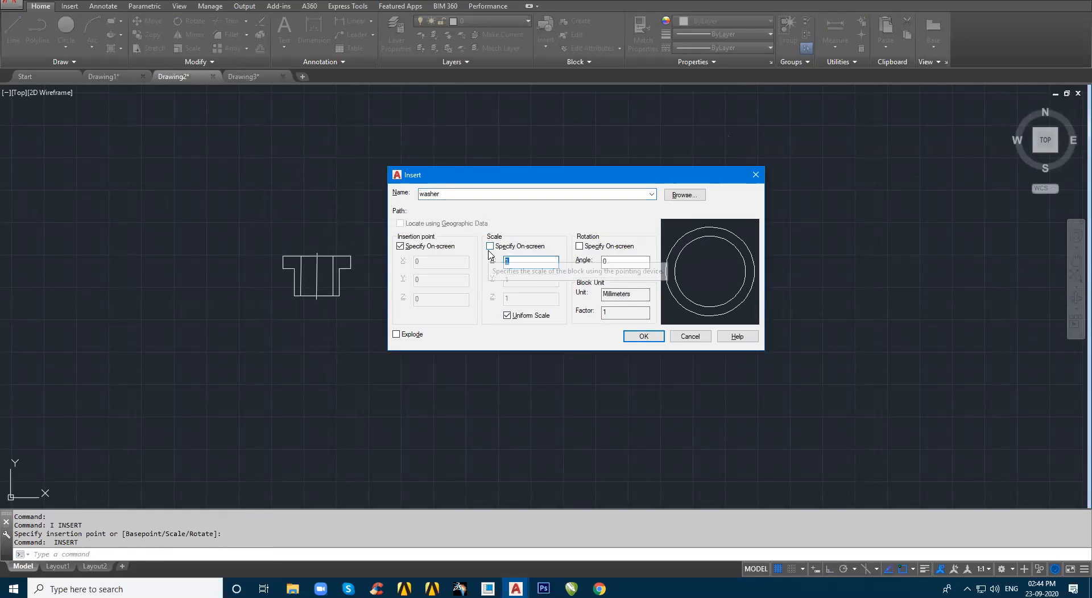
{"action": "left_click", "coordinate": [643, 337]}
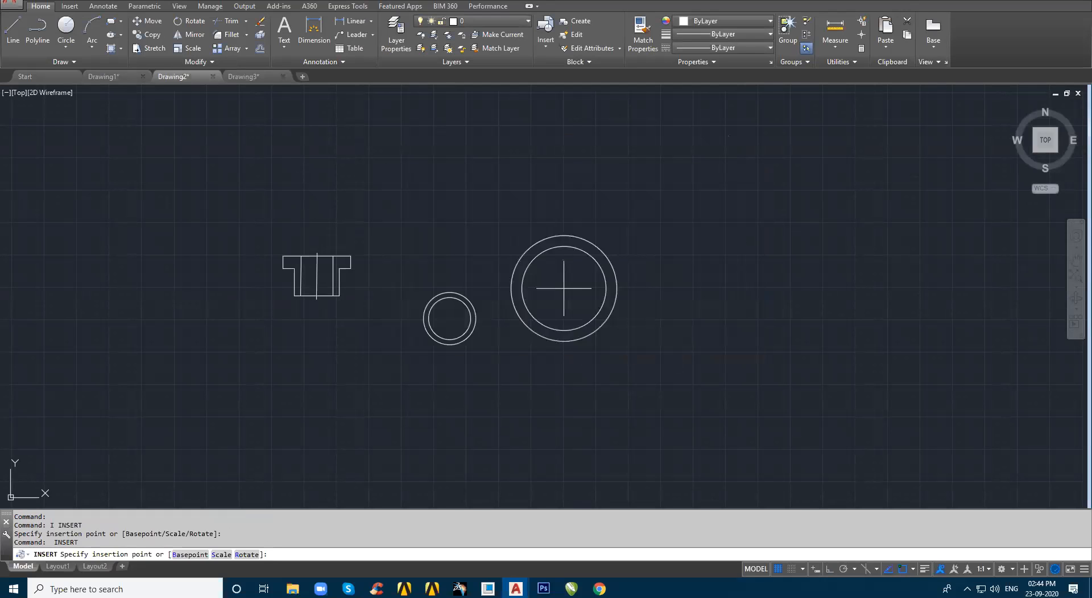
{"action": "left_click", "coordinate": [529, 258]}
- Insert a third washer at about half scale, just above the first washer
{"action": "key", "text": "Return"}
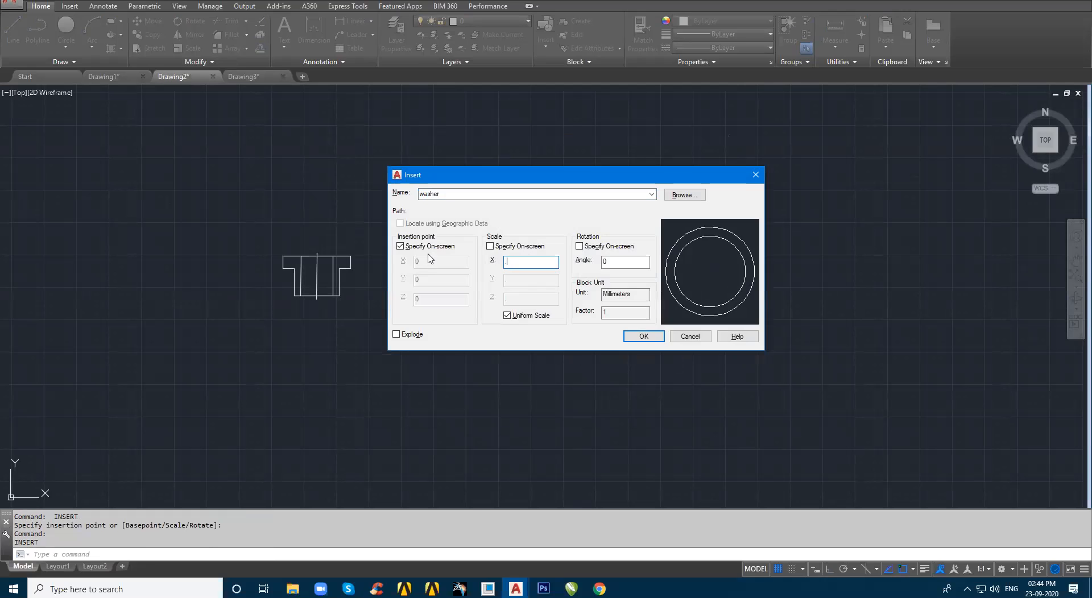
{"action": "key", "text": "Return"}
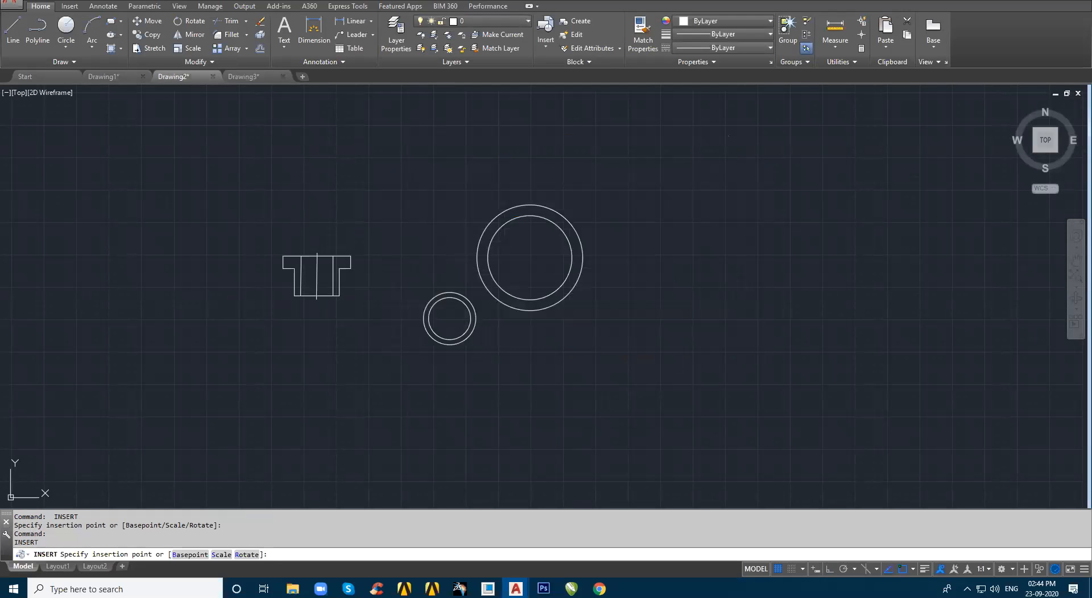
{"action": "left_click", "coordinate": [445, 267]}
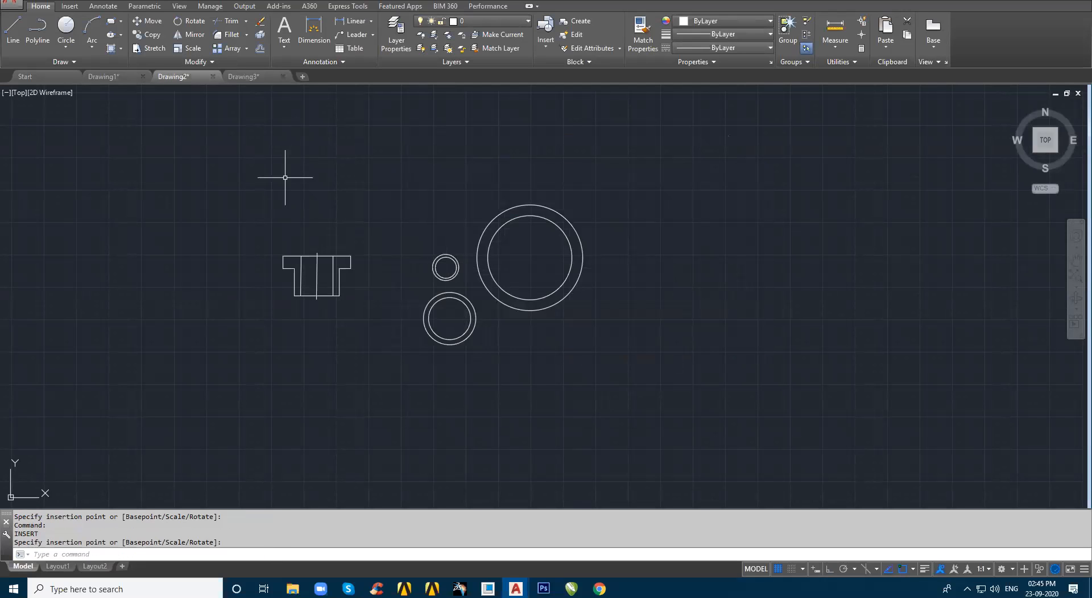
- Close Drawing3 and Drawing2 without saving their changes
{"action": "left_click", "coordinate": [282, 76]}
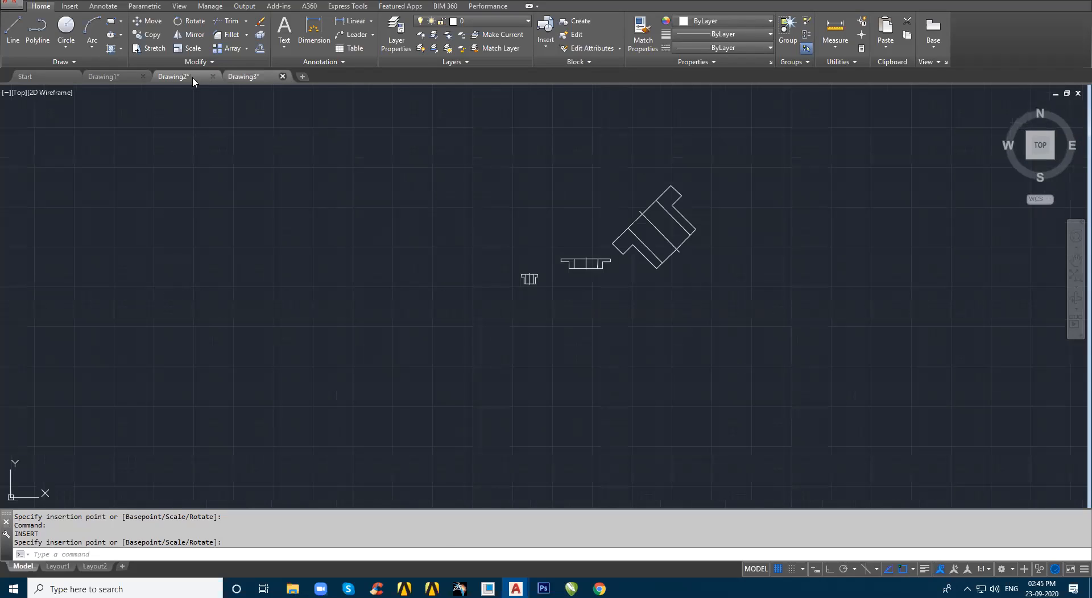
{"action": "left_click", "coordinate": [547, 311]}
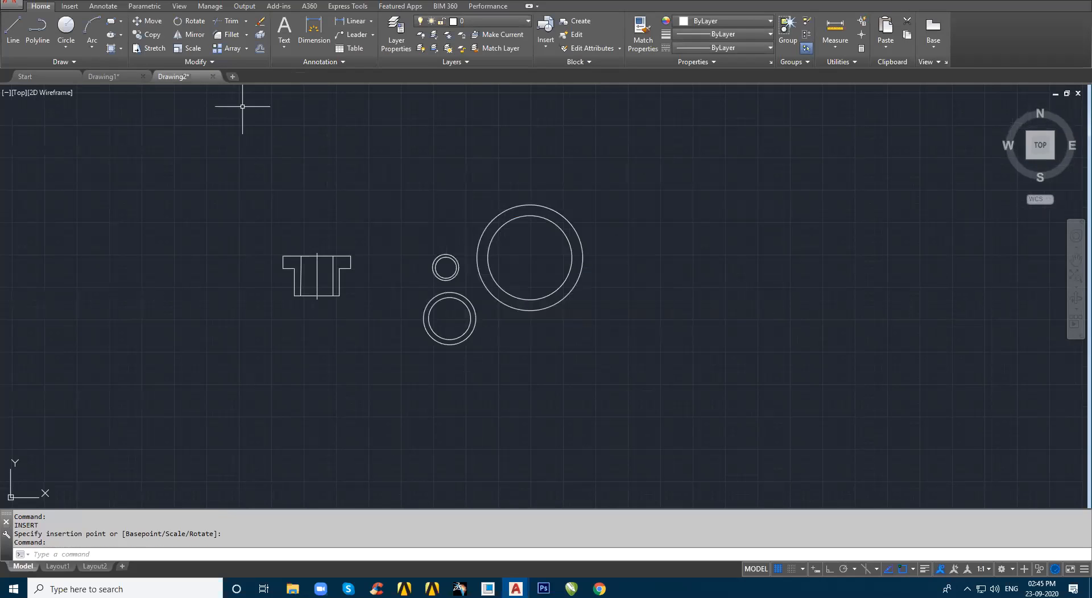
{"action": "left_click", "coordinate": [212, 76]}
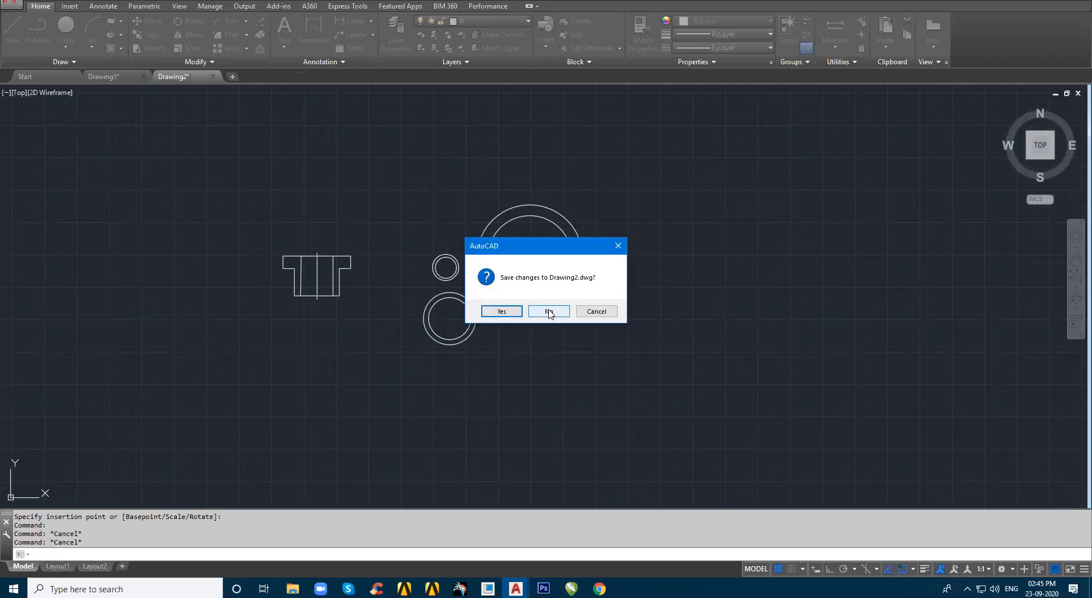
{"action": "left_click", "coordinate": [547, 312]}
- Switch to File Explorer, open the Documents folder and show its contents as extra large icons
{"action": "left_click", "coordinate": [292, 588]}
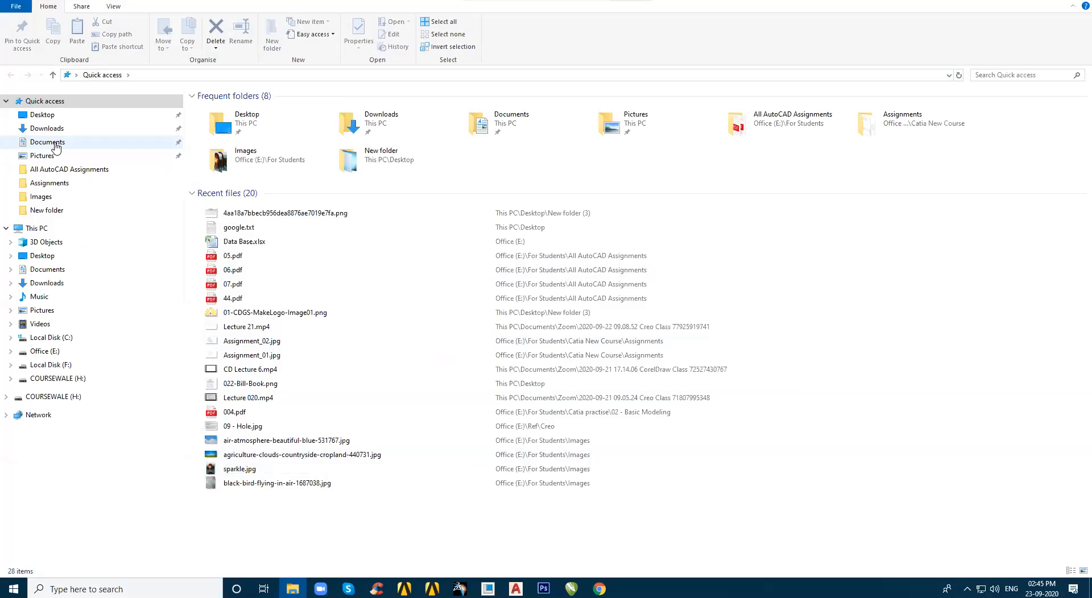
{"action": "left_click", "coordinate": [54, 145]}
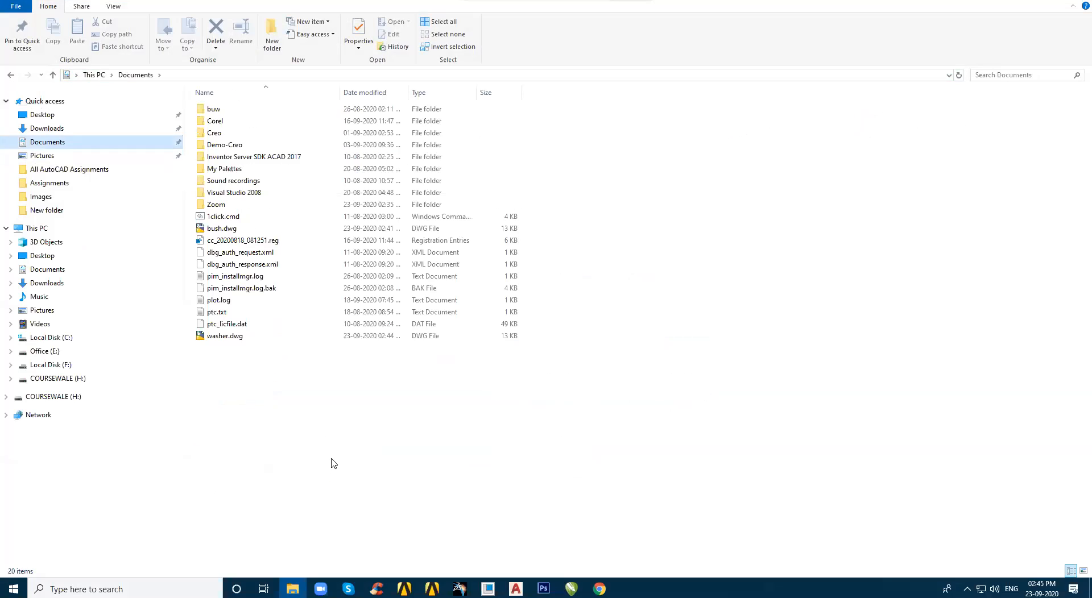
{"action": "left_click", "coordinate": [115, 7]}
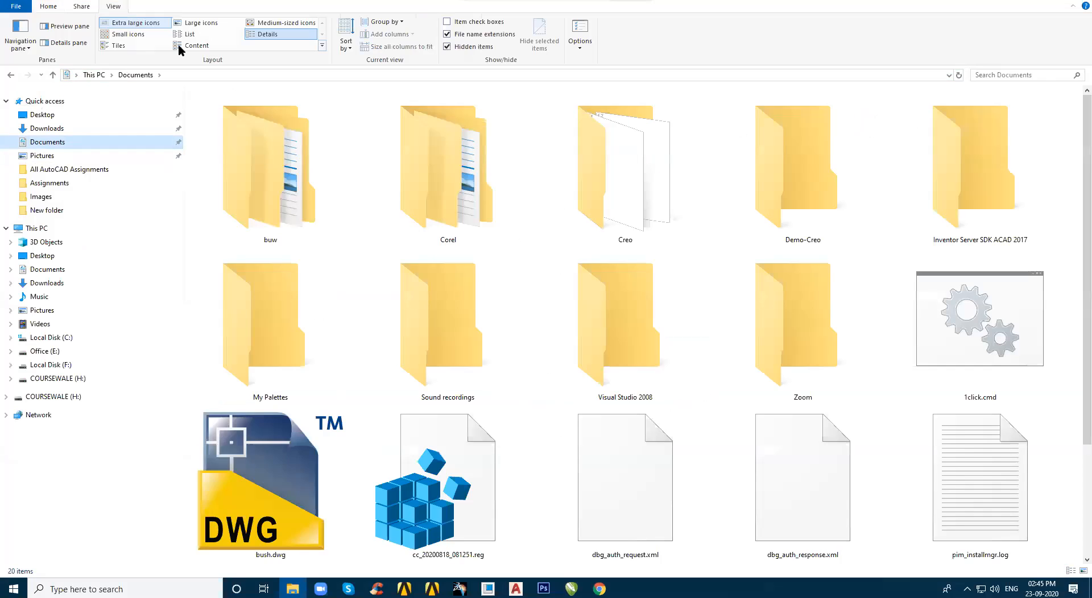
{"action": "left_click", "coordinate": [909, 339]}
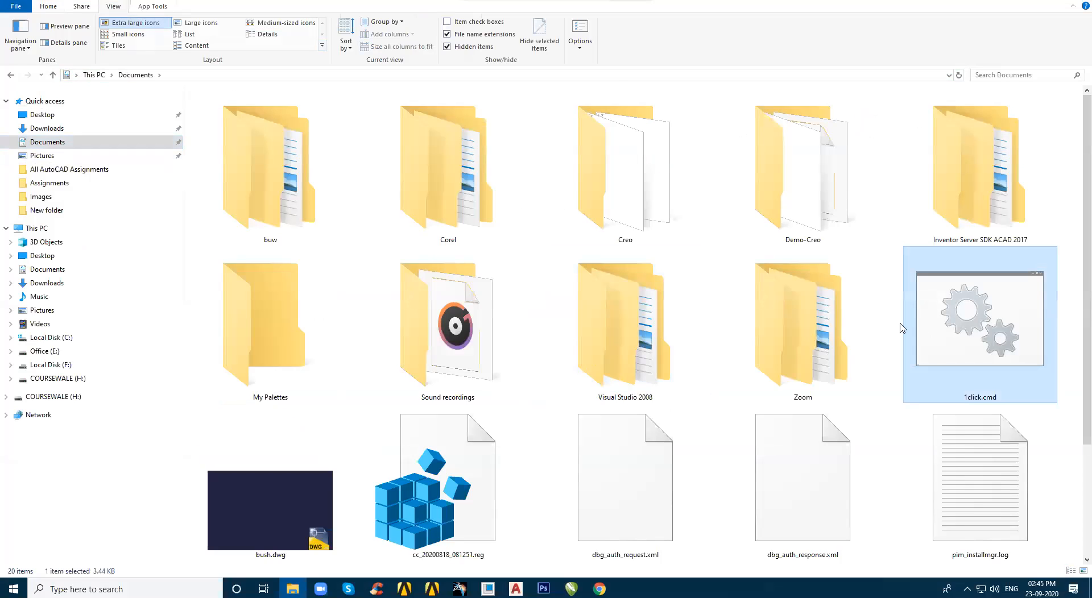
{"action": "scroll", "coordinate": [879, 303], "scroll_direction": "down", "scroll_amount": 3}
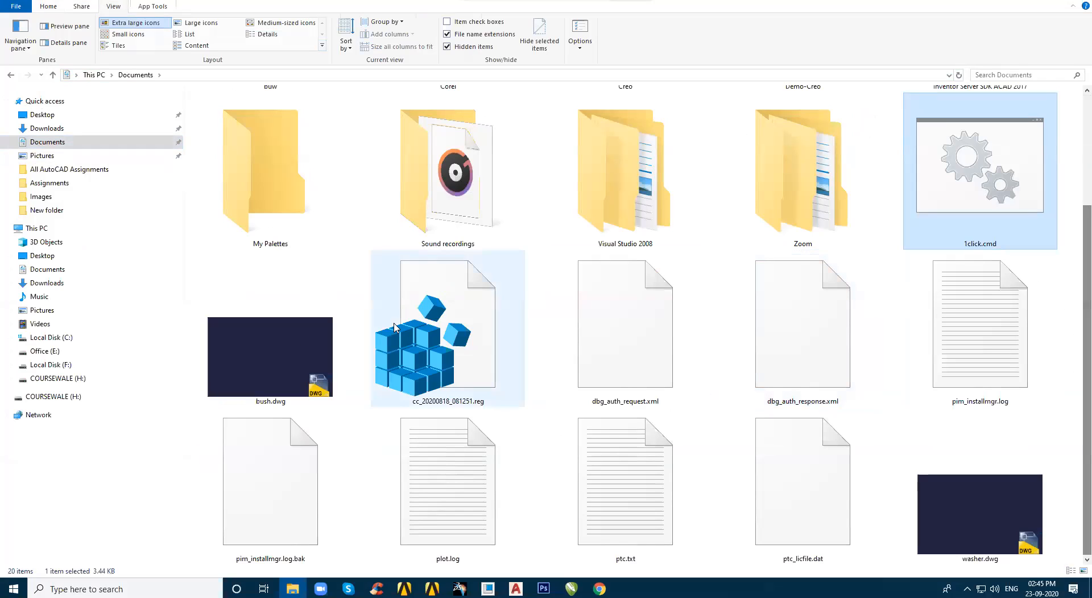
- Locate bush.dwg and washer.dwg in the Documents folder and check each file's type
{"action": "left_click", "coordinate": [272, 347]}
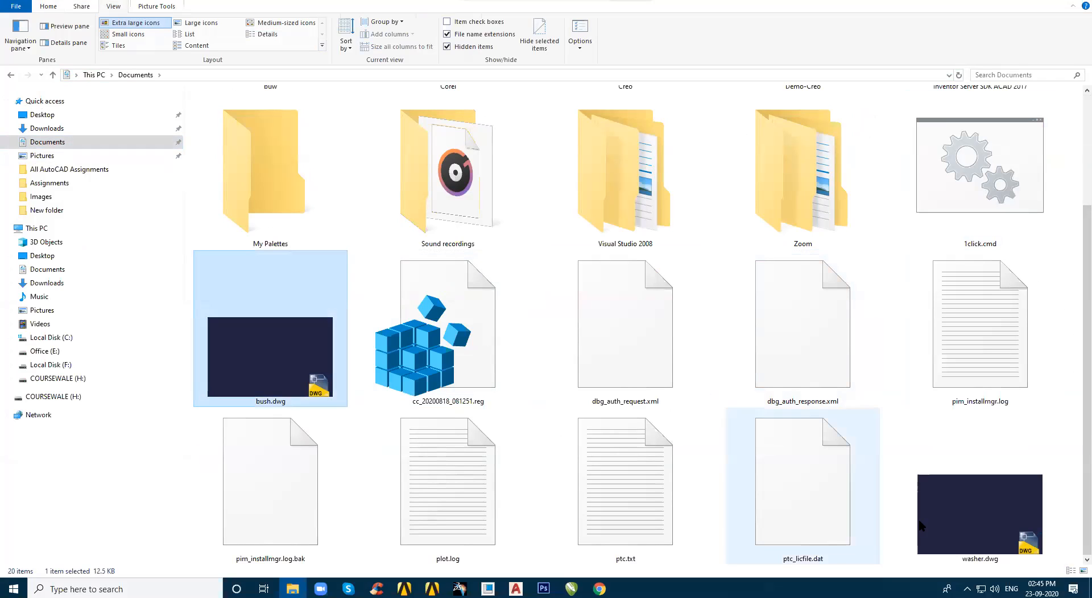
{"action": "left_click", "coordinate": [976, 514]}
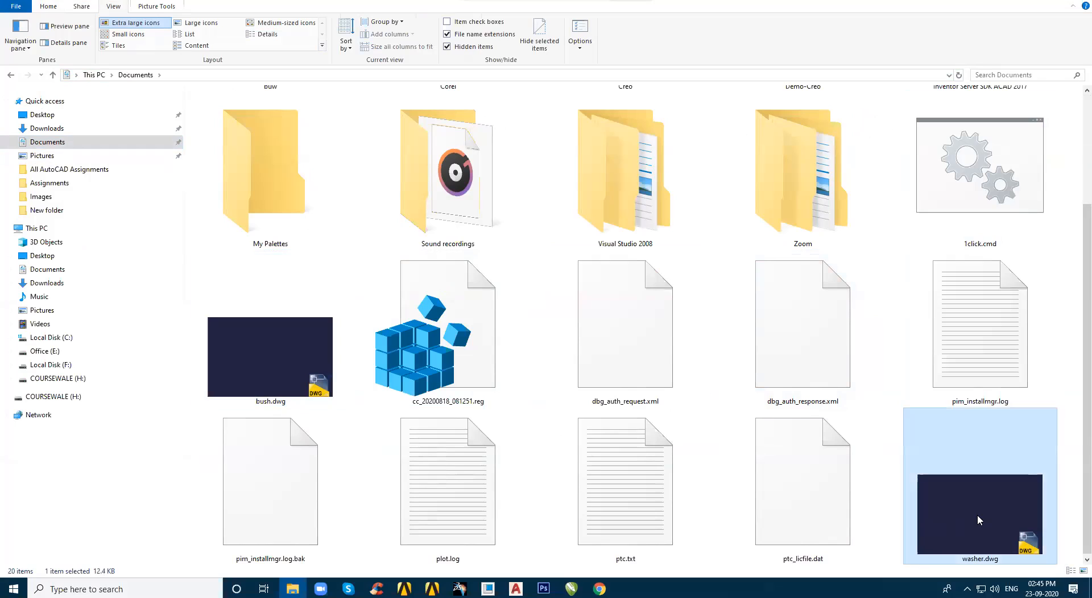
{"action": "left_click", "coordinate": [313, 398]}
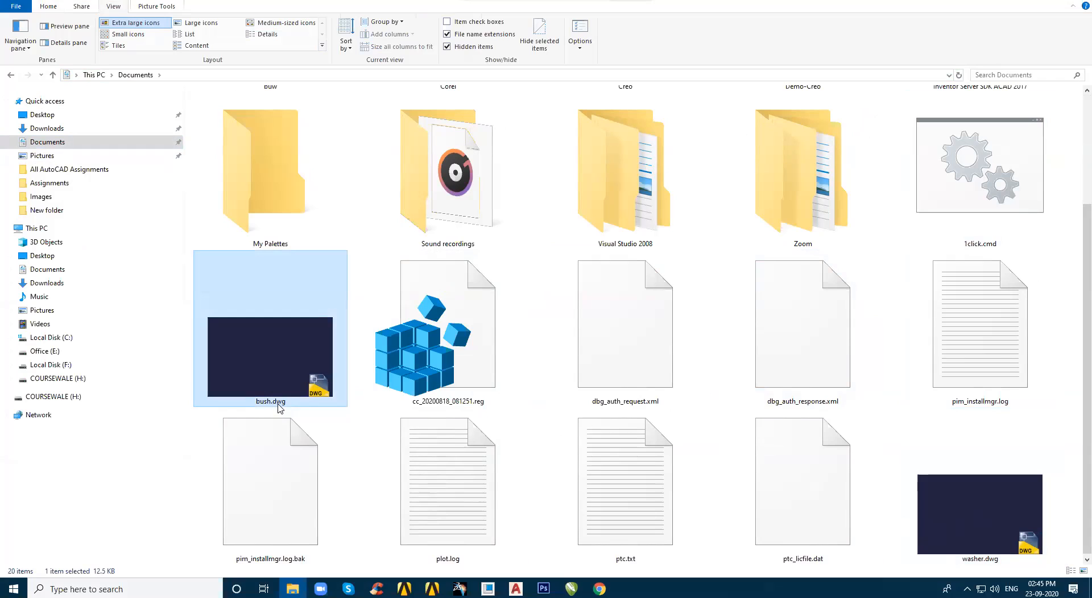
{"action": "mouse_move", "coordinate": [279, 407]}
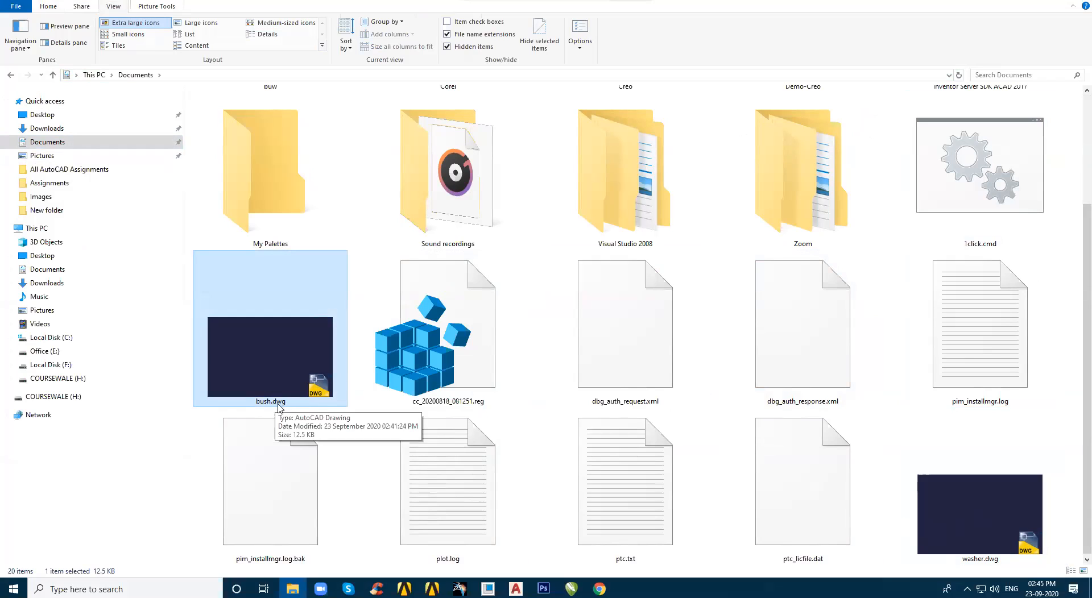
{"action": "left_click", "coordinate": [998, 562]}
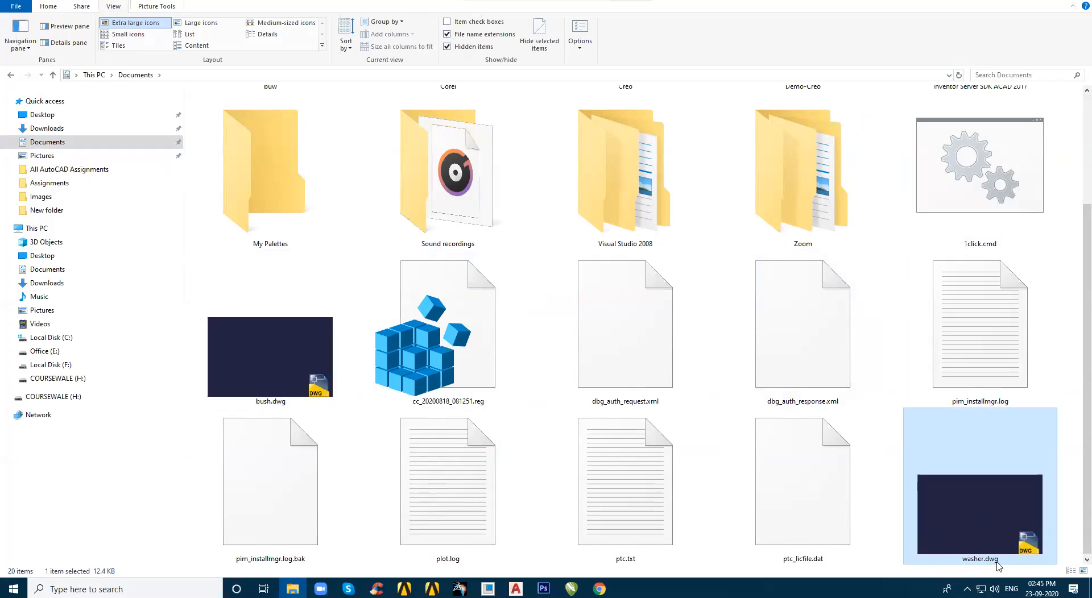
{"action": "mouse_move", "coordinate": [998, 565]}
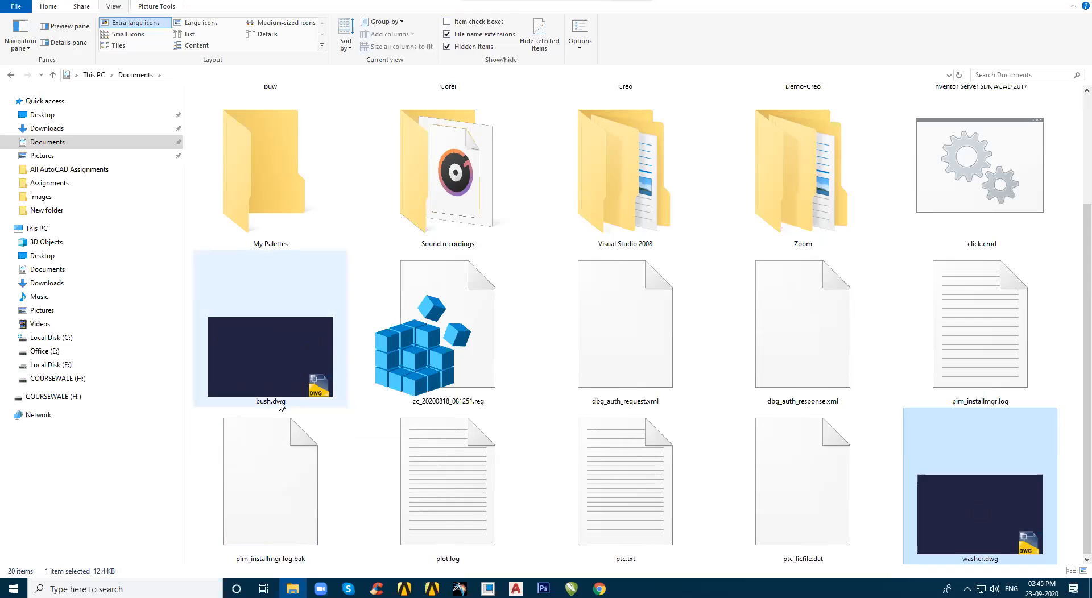
{"action": "mouse_move", "coordinate": [282, 405]}
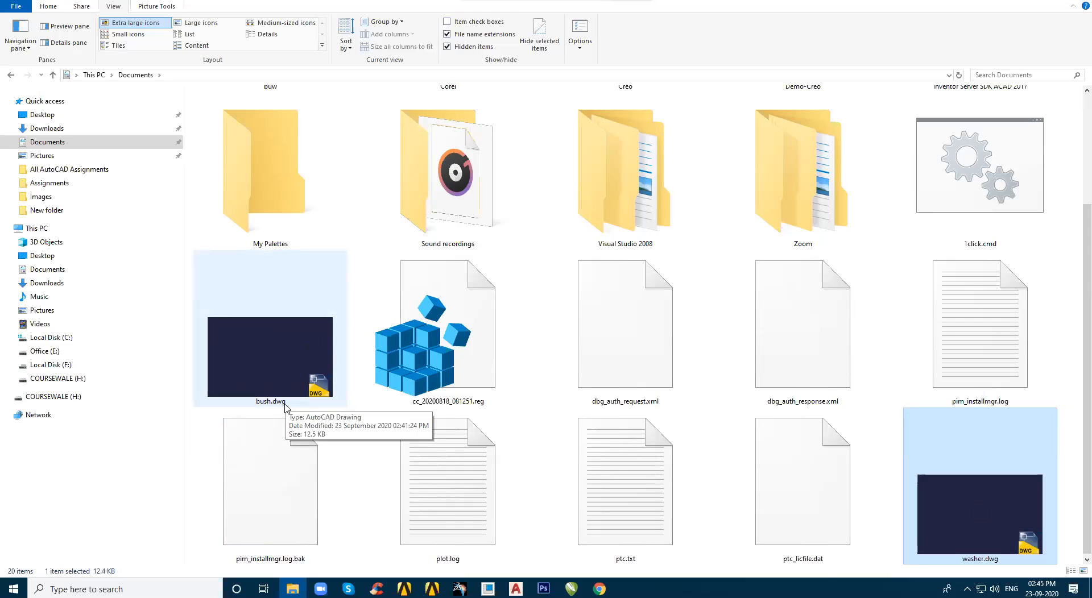
- View the properties of bush.dwg, examine its file type and associated application, and close them without changes
{"action": "left_click", "coordinate": [295, 355]}
{"action": "right_click", "coordinate": [294, 345]}
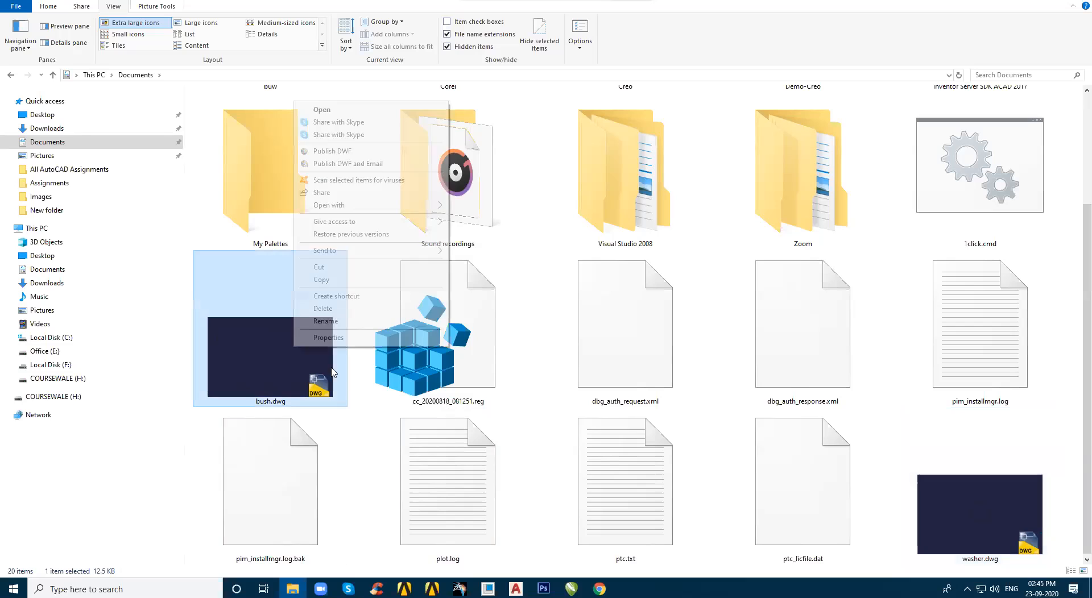
{"action": "left_click", "coordinate": [343, 337]}
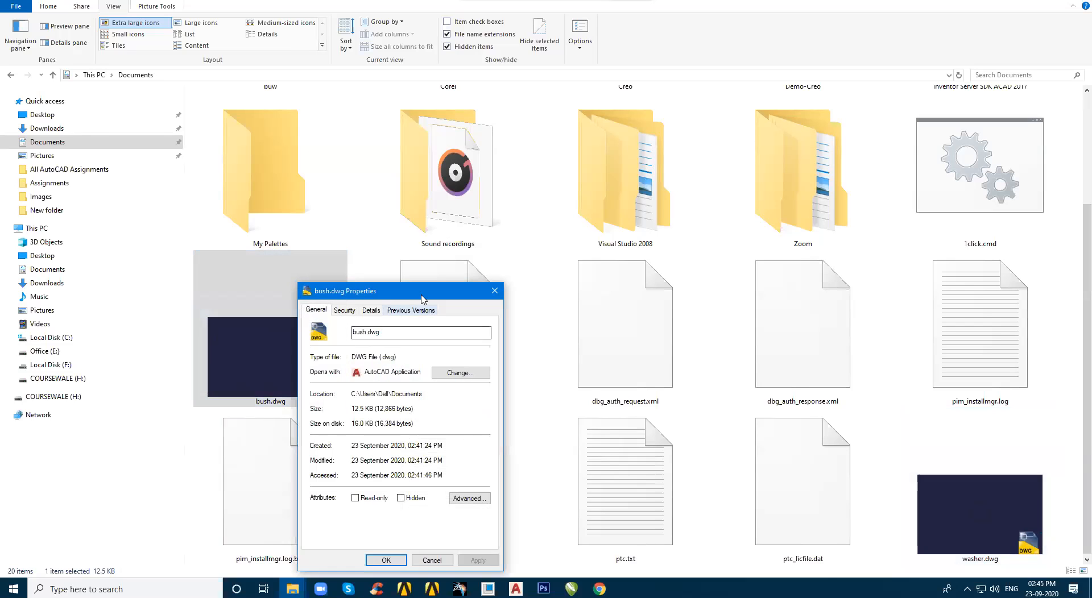
{"action": "left_click_drag", "start_coordinate": [422, 298], "coordinate": [434, 186]}
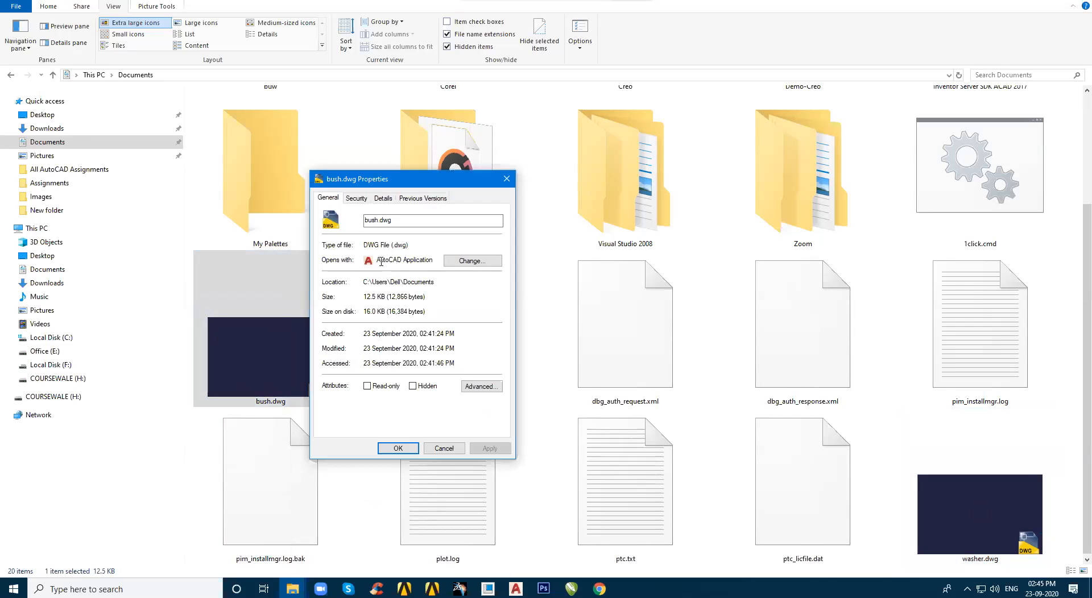
{"action": "left_click_drag", "start_coordinate": [365, 245], "coordinate": [428, 263]}
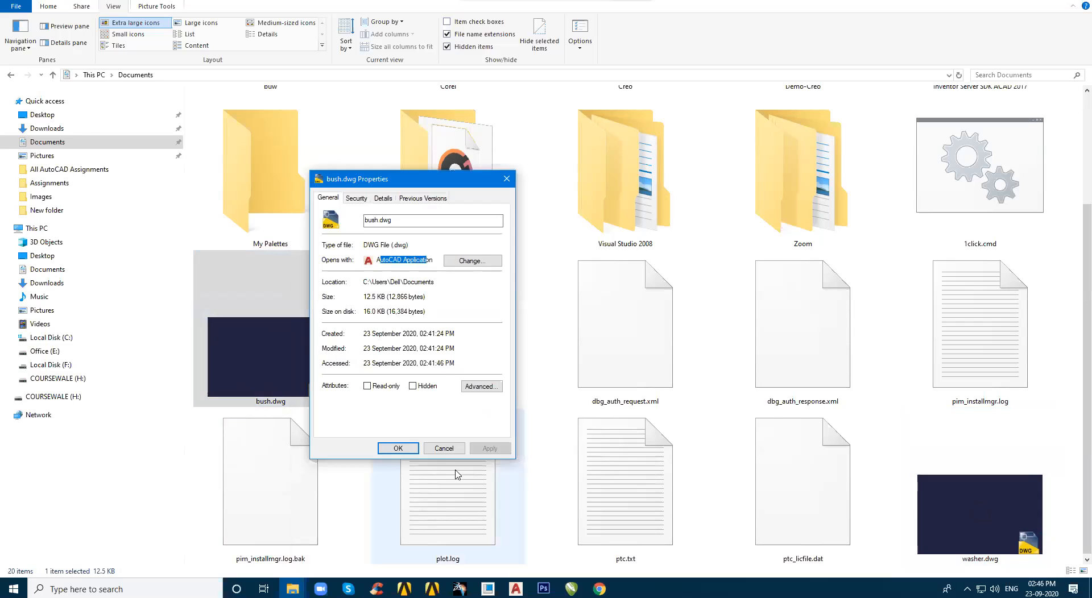
{"action": "left_click", "coordinate": [444, 448]}
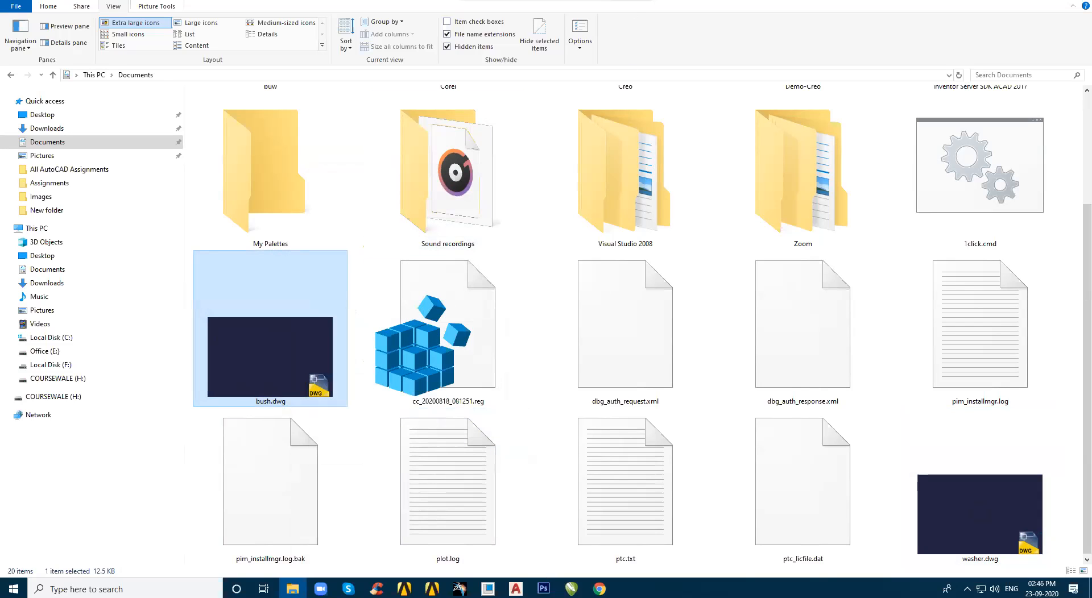
- Switch back to AutoCAD, open bush.dwg from the Documents folder and fit the whole bush in view
{"action": "left_click", "coordinate": [515, 589]}
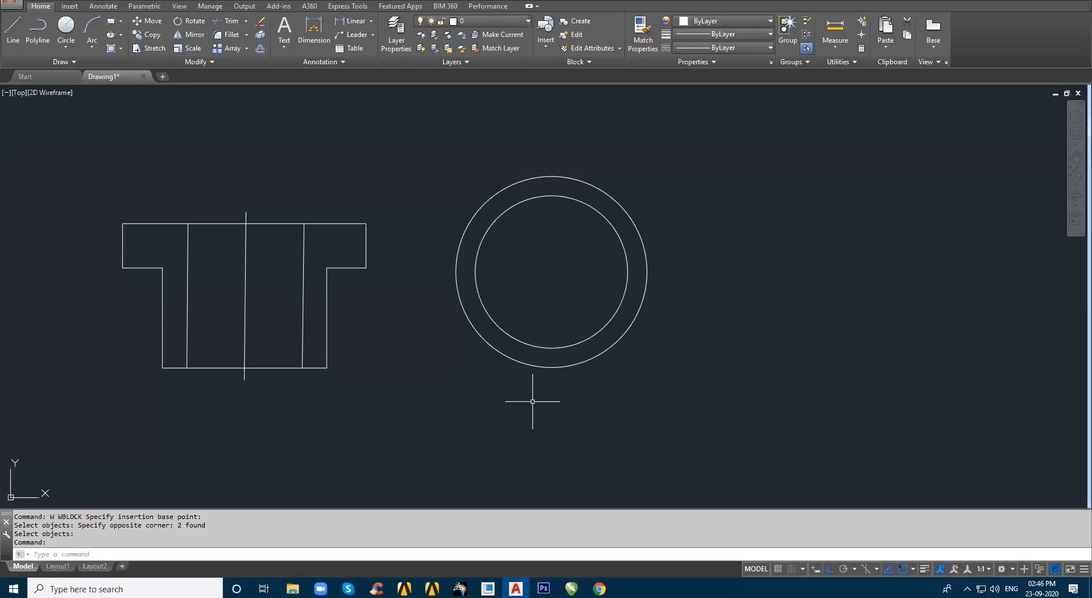
{"action": "type", "text": "OPEN"}
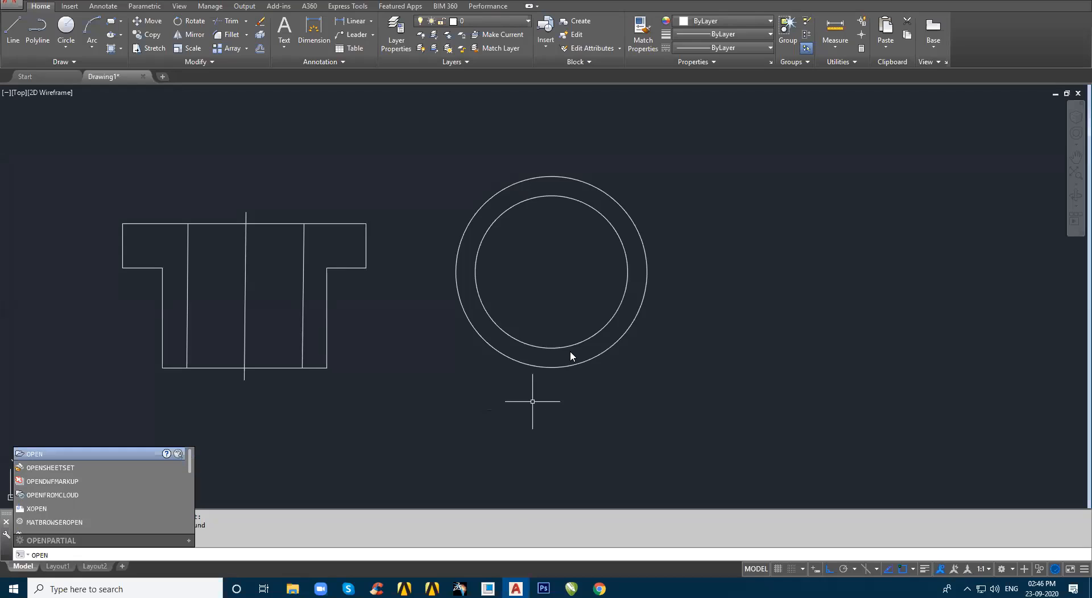
{"action": "key", "text": "Escape"}
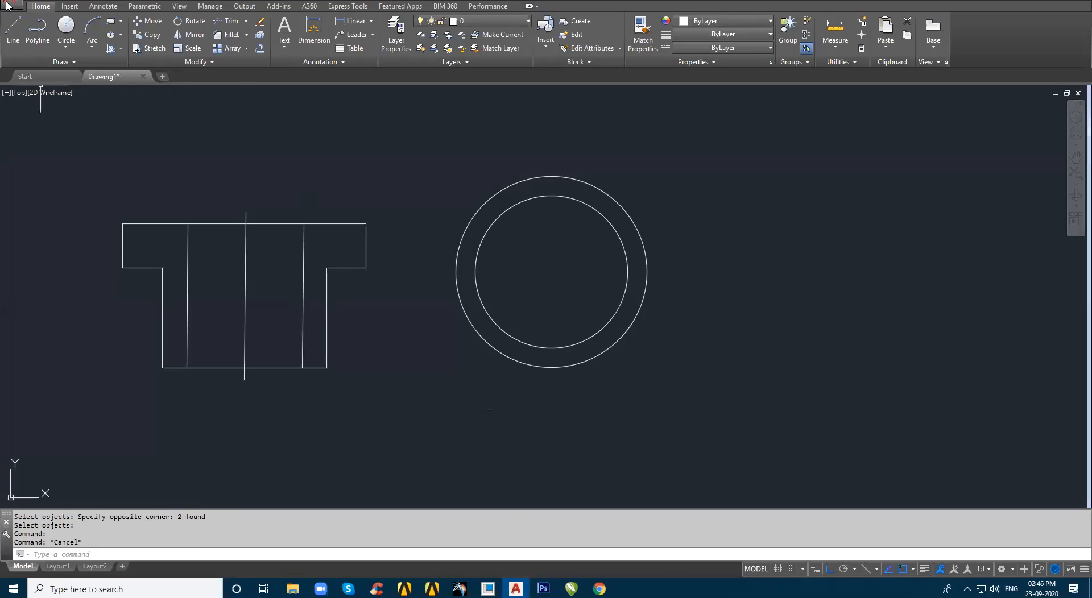
{"action": "left_click", "coordinate": [7, 6]}
{"action": "mouse_move", "coordinate": [45, 87]}
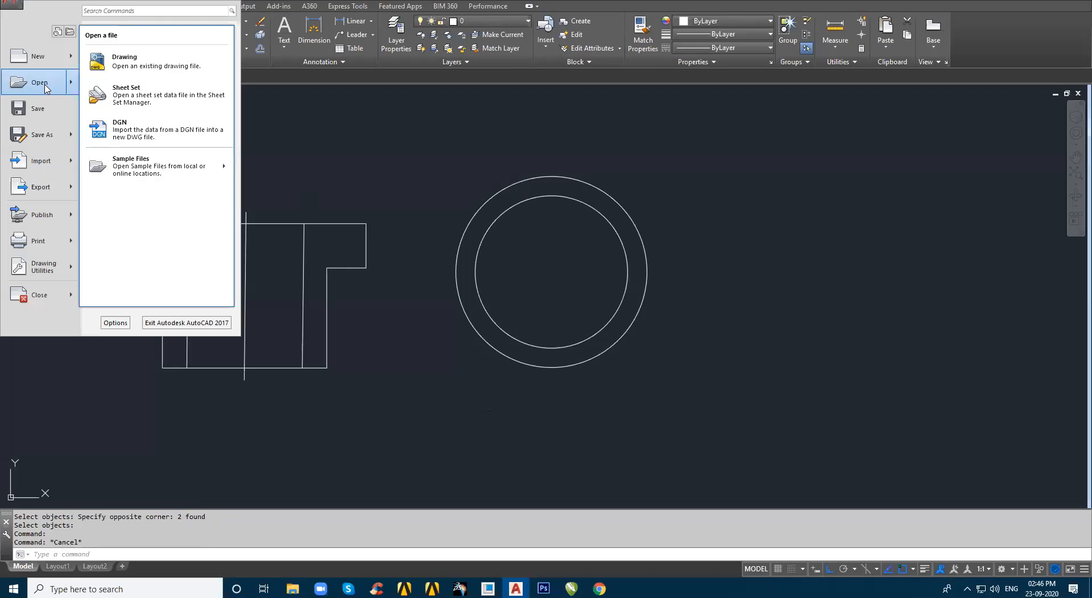
{"action": "left_click", "coordinate": [153, 66]}
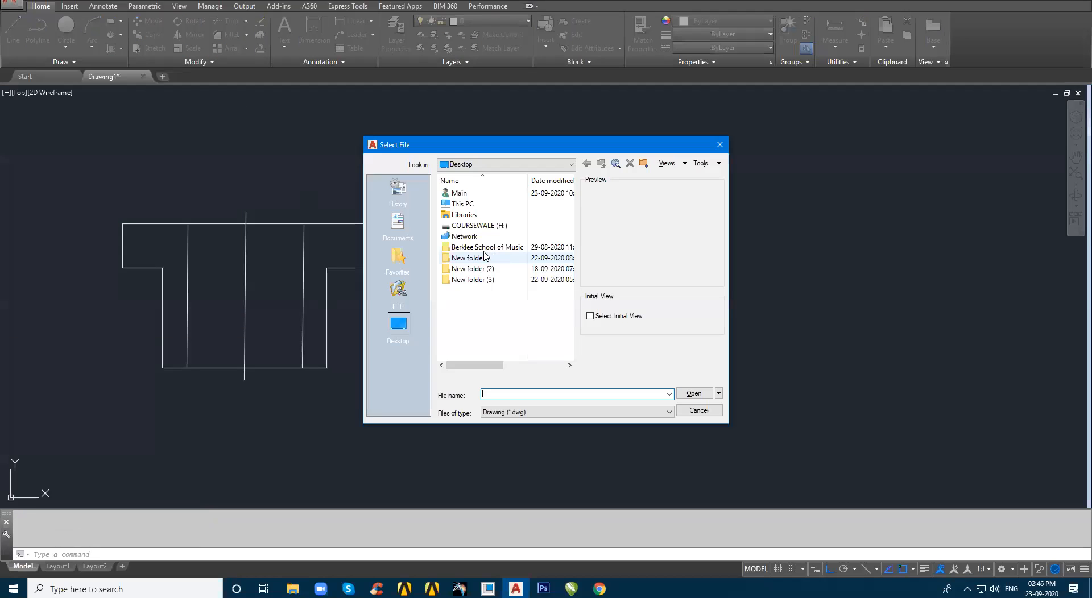
{"action": "left_click", "coordinate": [397, 222]}
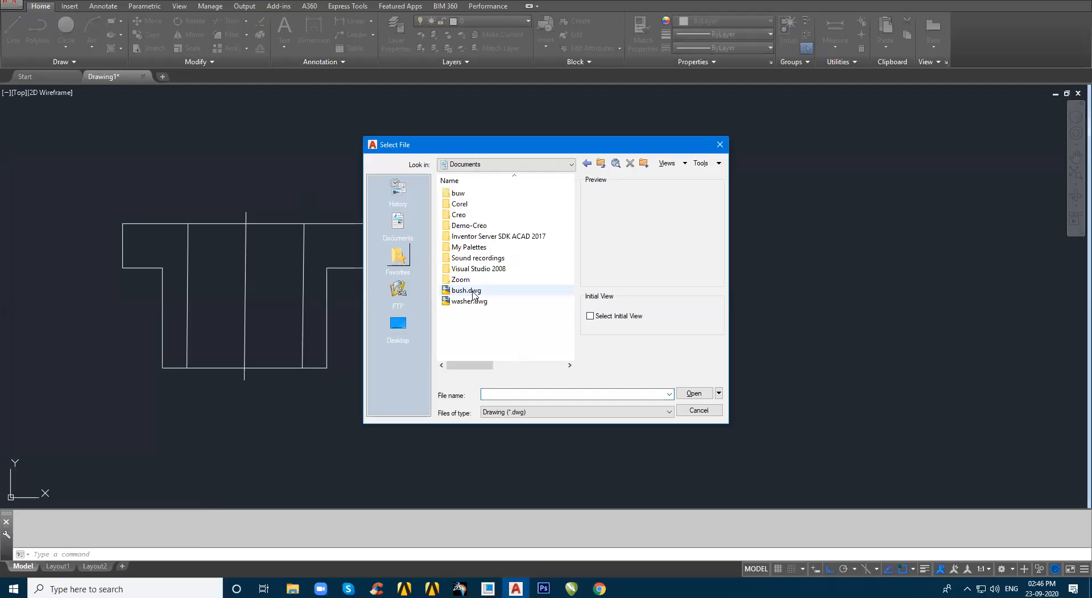
{"action": "double_click", "coordinate": [469, 290]}
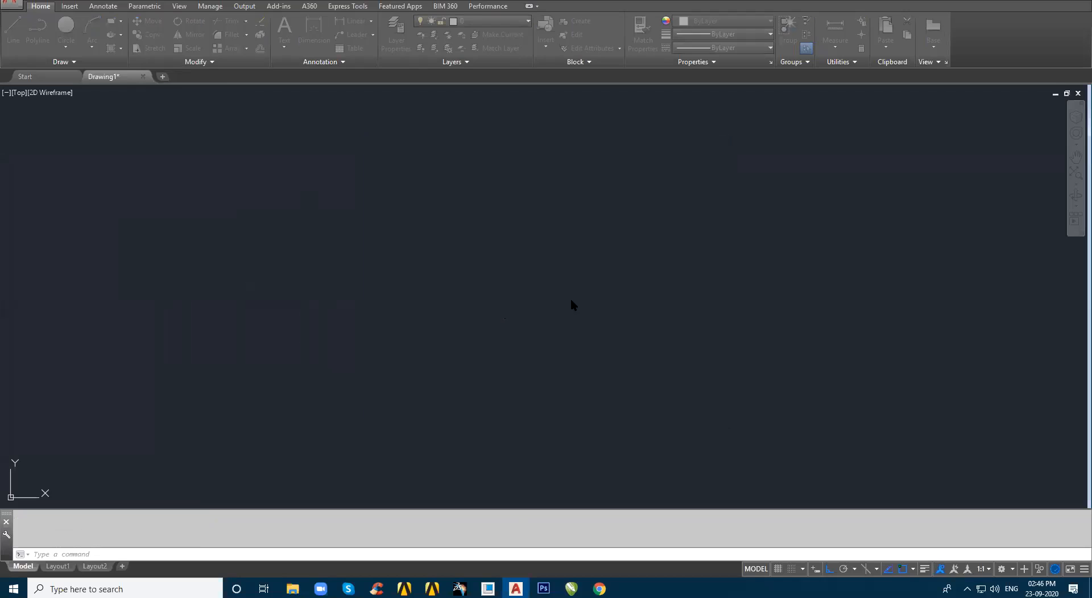
{"action": "left_click", "coordinate": [508, 298]}
{"action": "middle_click", "coordinate": [508, 296]}
{"action": "middle_click", "coordinate": [507, 297]}
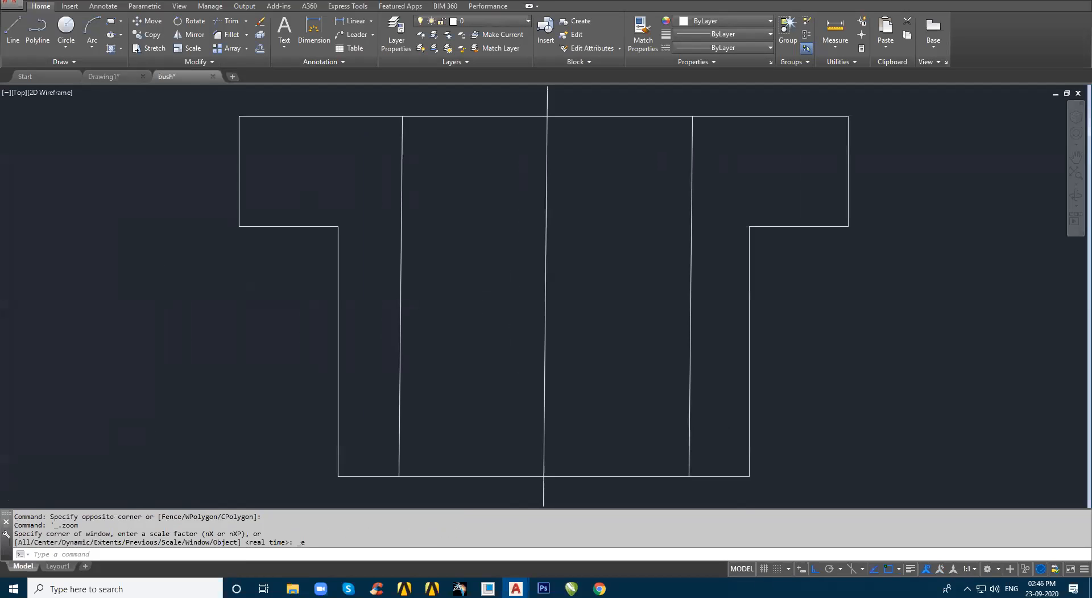
{"action": "scroll", "coordinate": [483, 295], "scroll_direction": "down", "scroll_amount": 2}
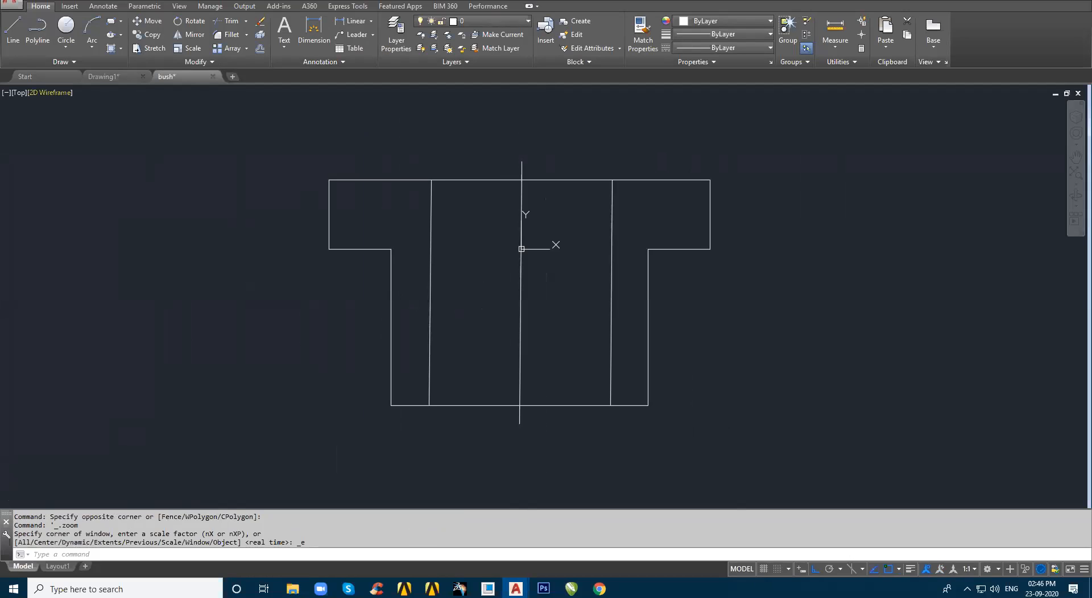
- Open washer.dwg from the Documents folder and enlarge the washer in view
{"action": "left_click", "coordinate": [12, 7]}
{"action": "left_click", "coordinate": [28, 82]}
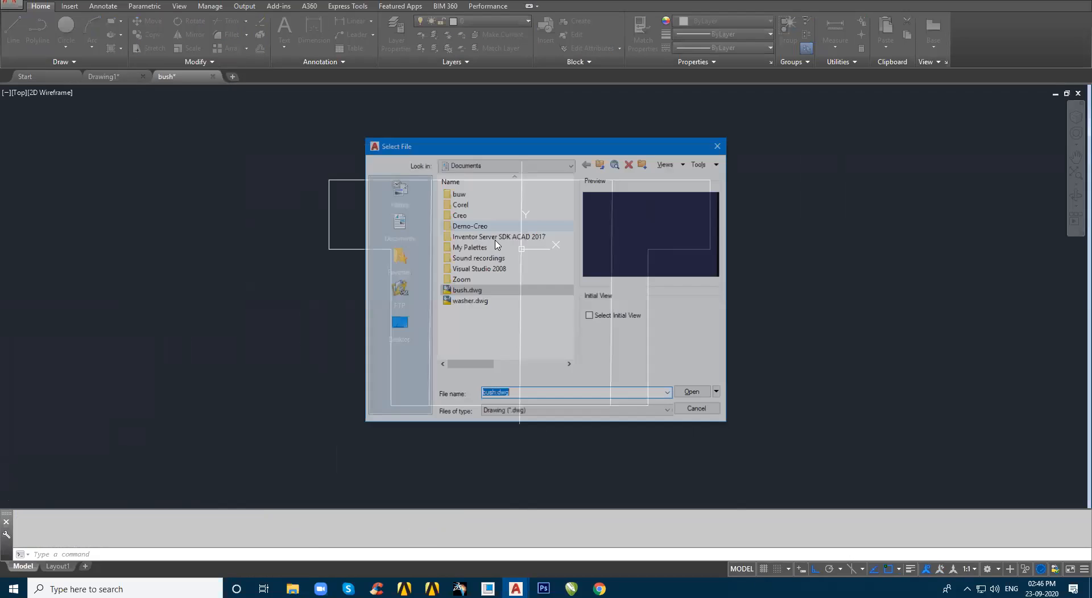
{"action": "double_click", "coordinate": [470, 296]}
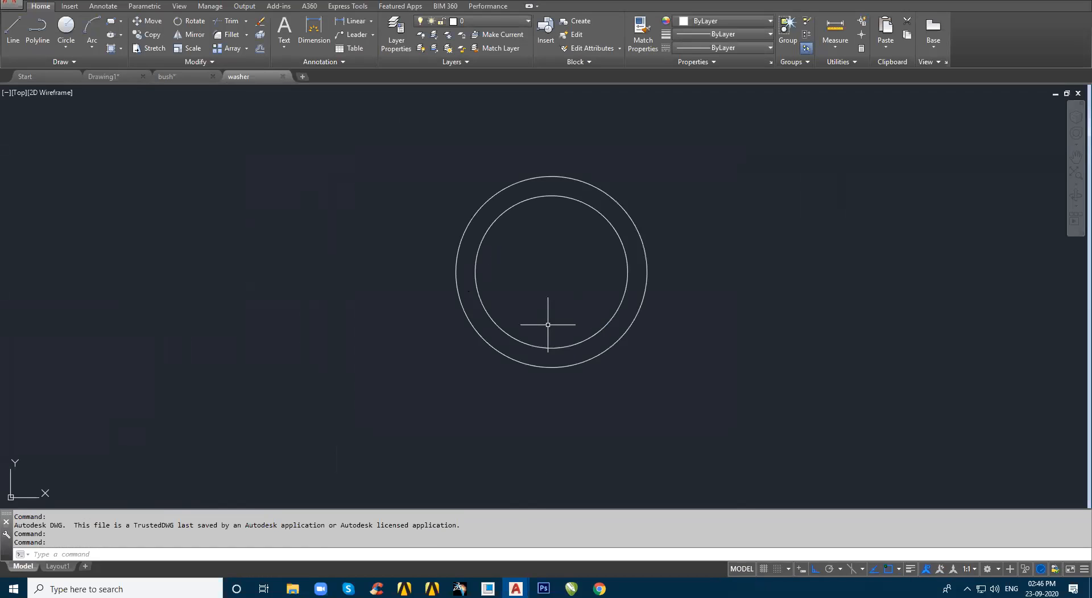
{"action": "scroll", "coordinate": [548, 236], "scroll_direction": "up", "scroll_amount": 2}
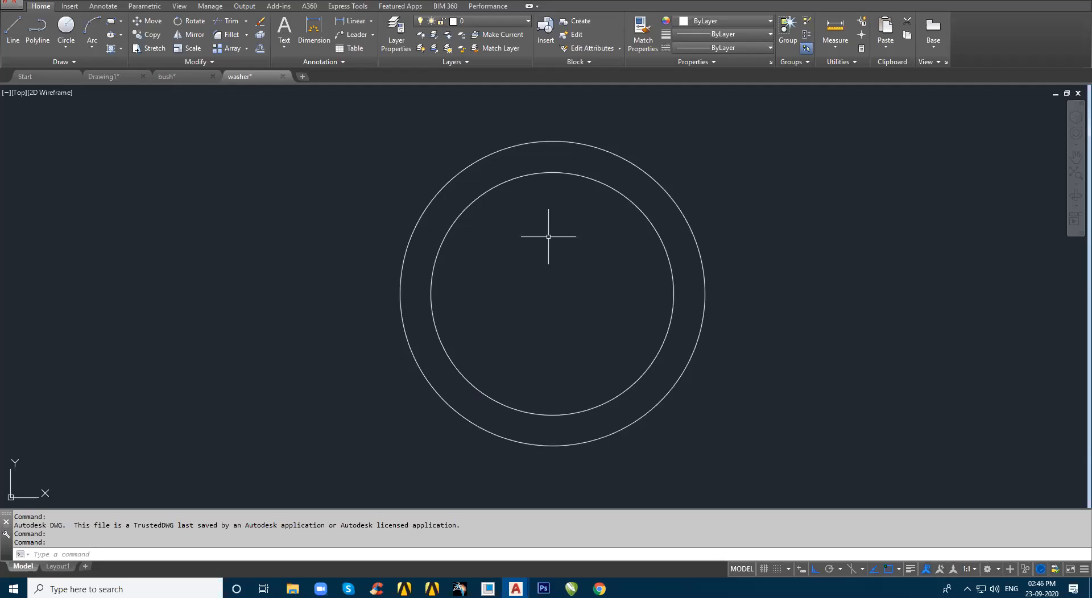
{"action": "left_click", "coordinate": [101, 76]}
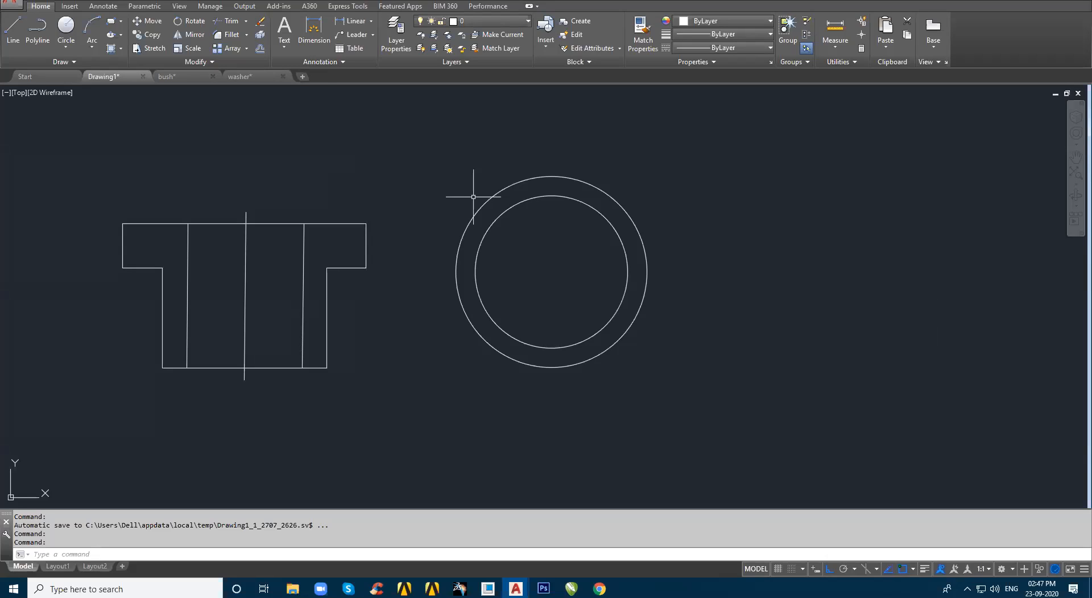
{"action": "left_click", "coordinate": [302, 77]}
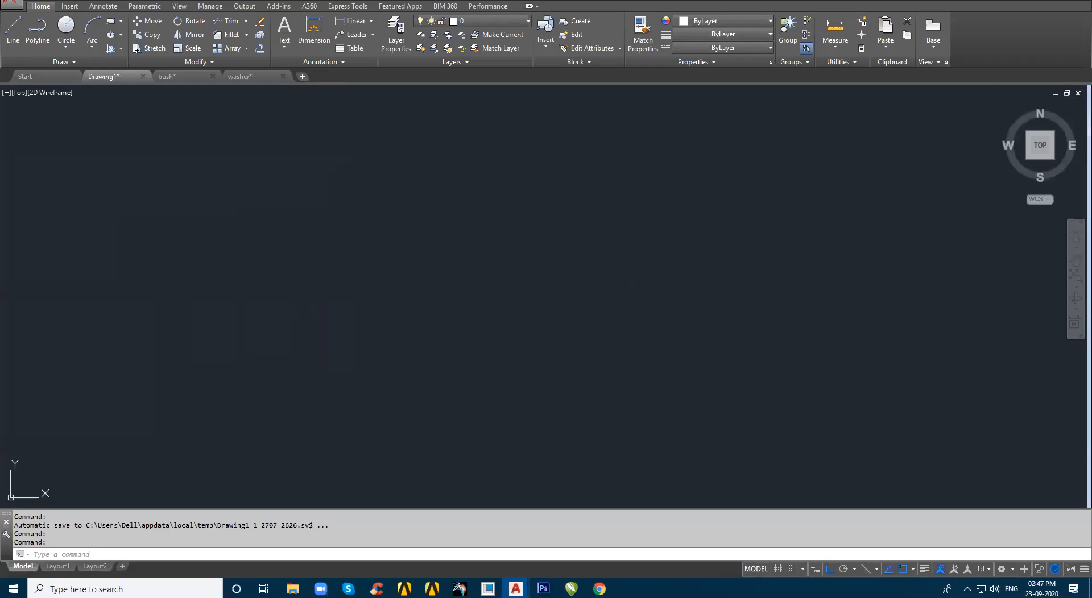
{"action": "type", "text": "i"}
{"action": "key", "text": "Return"}
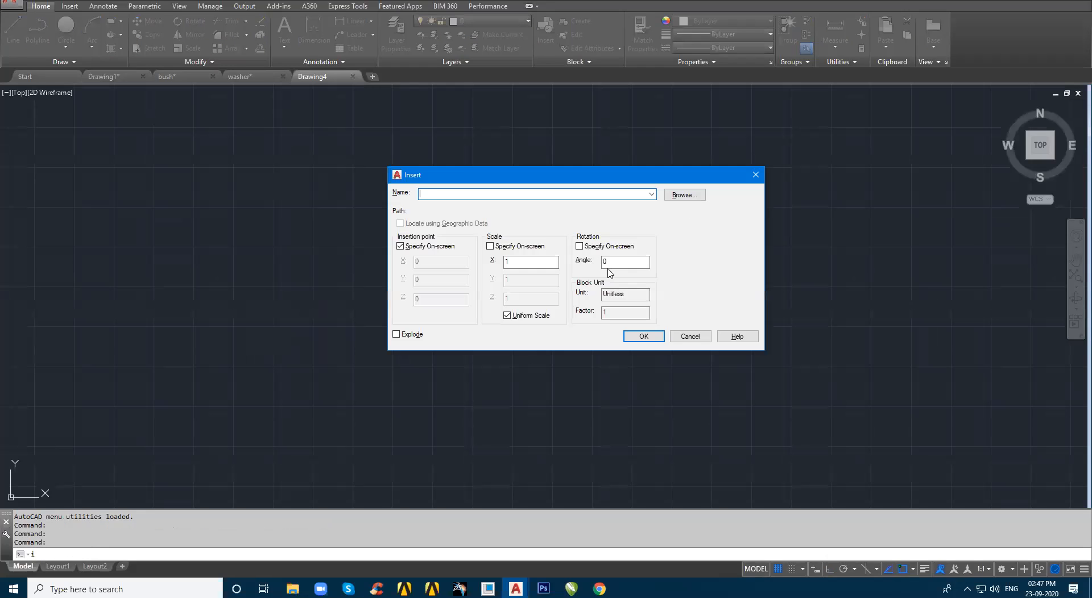
{"action": "left_click", "coordinate": [685, 196]}
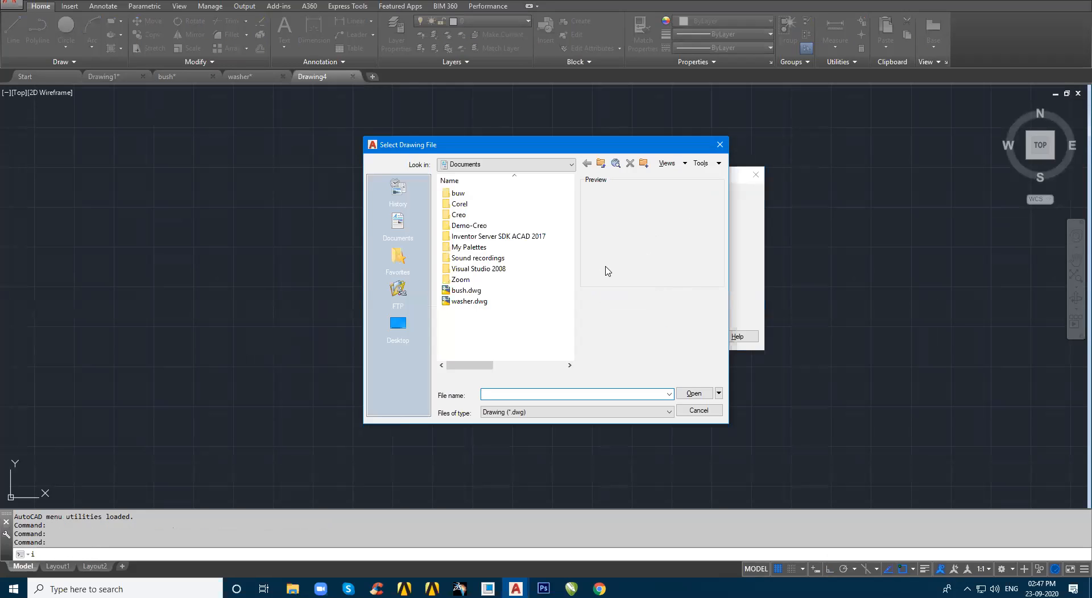
{"action": "left_click", "coordinate": [571, 164]}
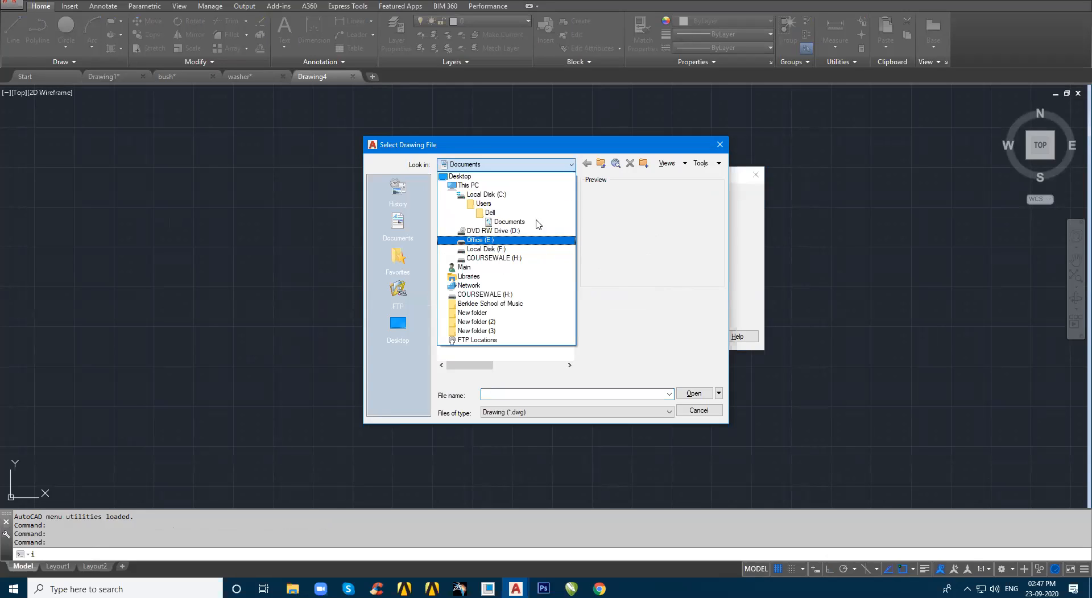
{"action": "left_click", "coordinate": [622, 256]}
{"action": "key", "text": "Escape"}
{"action": "left_click", "coordinate": [695, 336]}
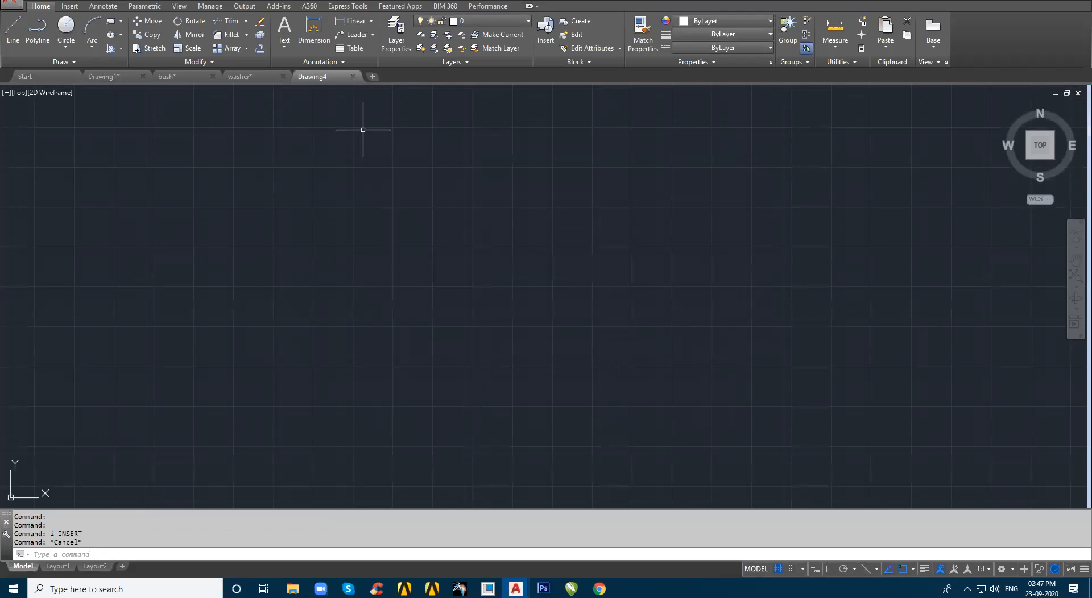
{"action": "left_click", "coordinate": [352, 76]}
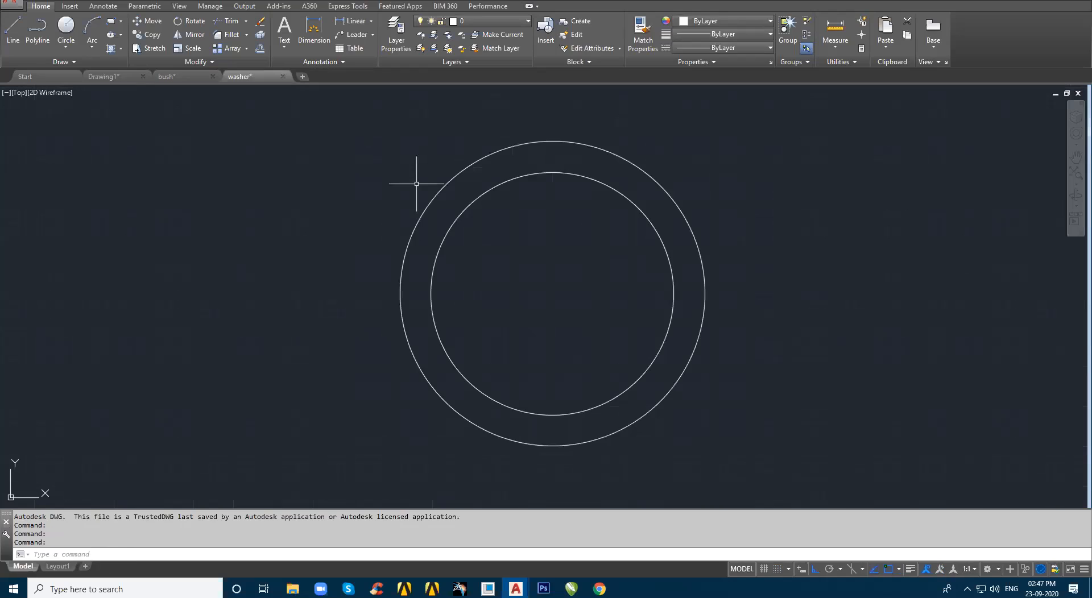